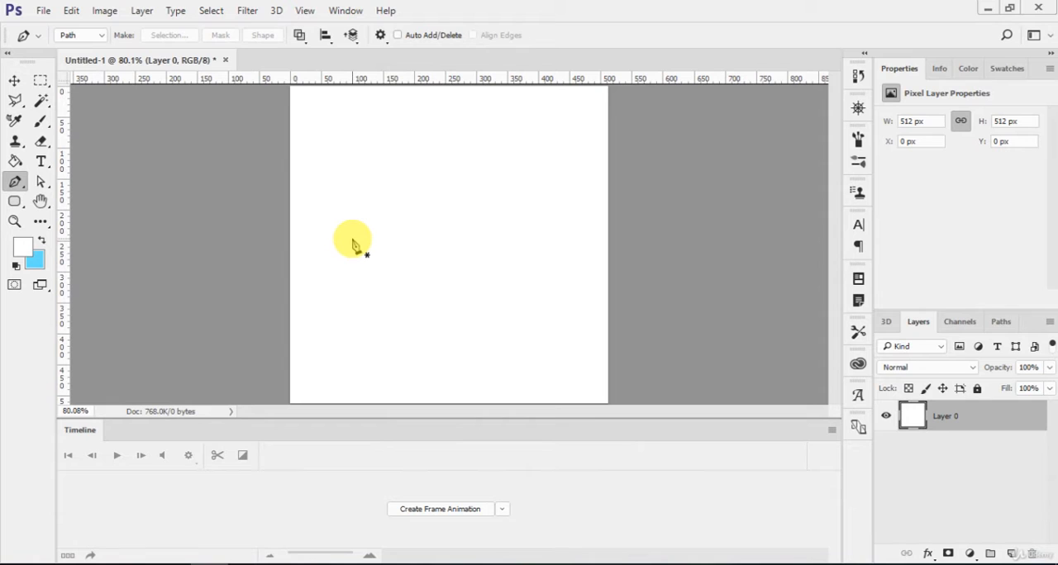
- Draw a closed, thin-tipped arch path about 100 px wide in the upper canvas with the Pen tool and convert it to a shape
{"action": "key", "text": "l"}
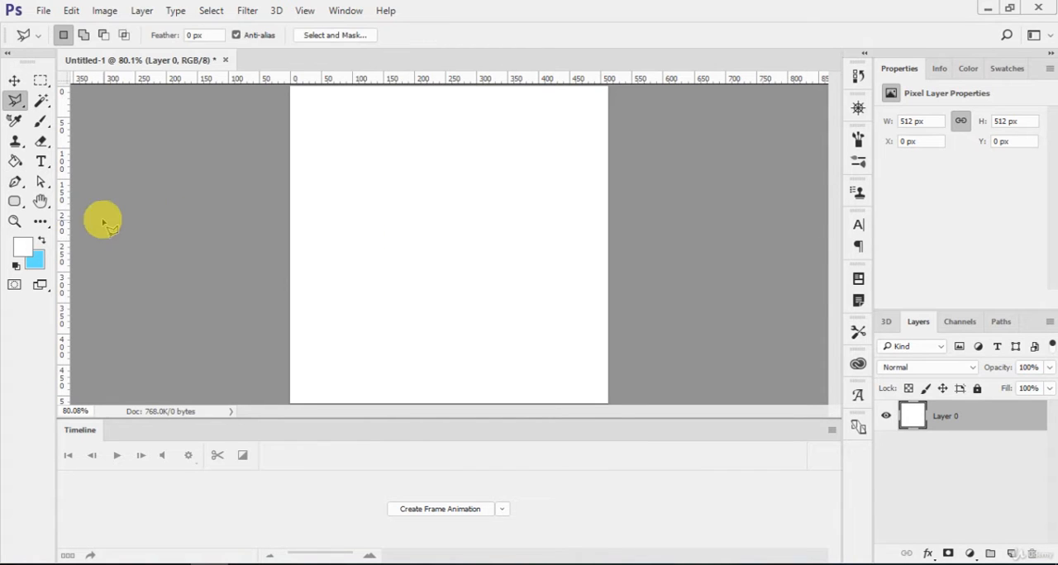
{"action": "key", "text": "p"}
{"action": "left_click", "coordinate": [391, 199]}
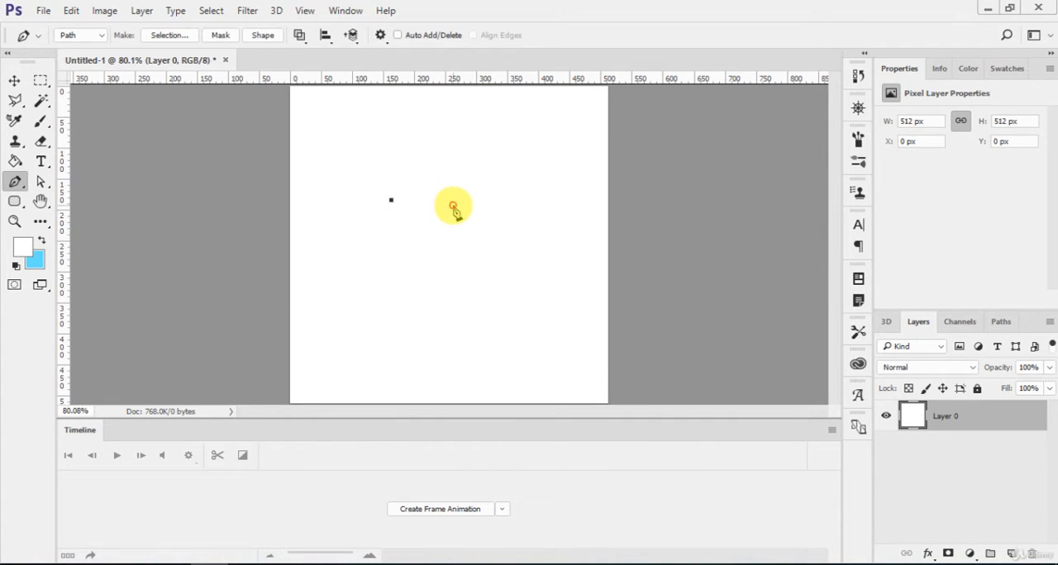
{"action": "left_click_drag", "start_coordinate": [452, 205], "coordinate": [469, 343]}
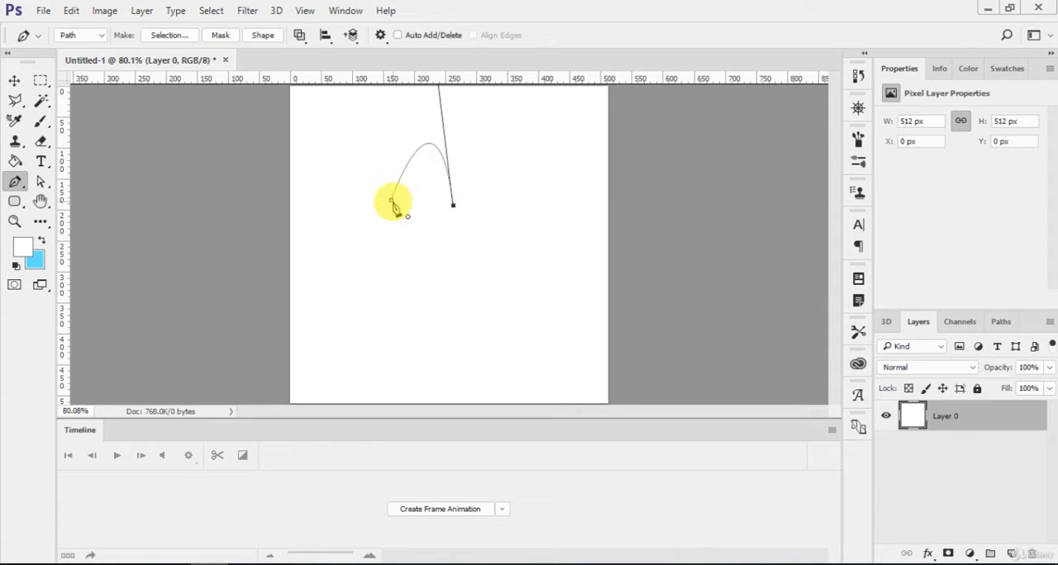
{"action": "left_click_drag", "start_coordinate": [392, 202], "coordinate": [341, 354]}
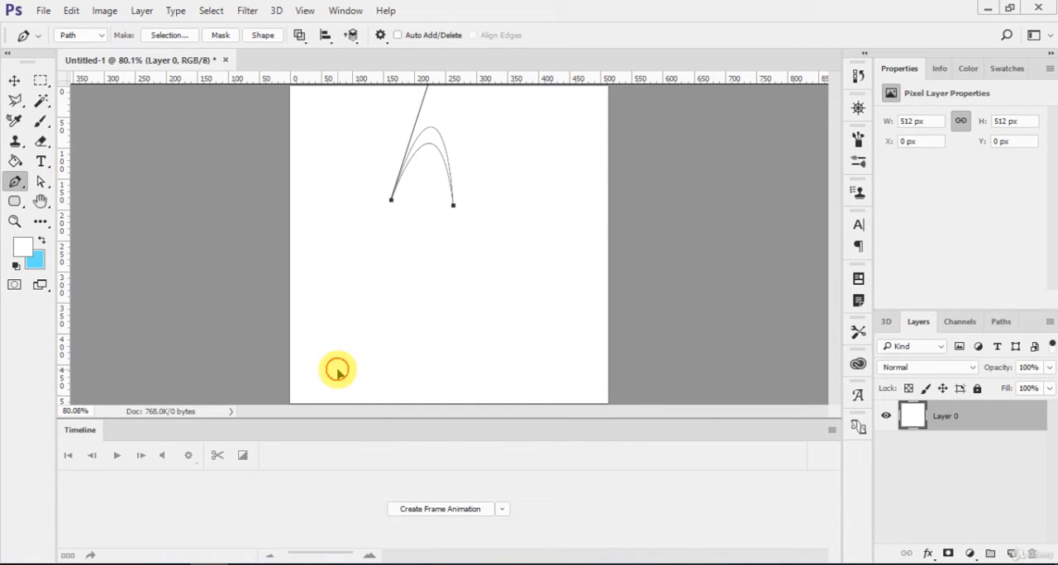
{"action": "left_click", "coordinate": [261, 38]}
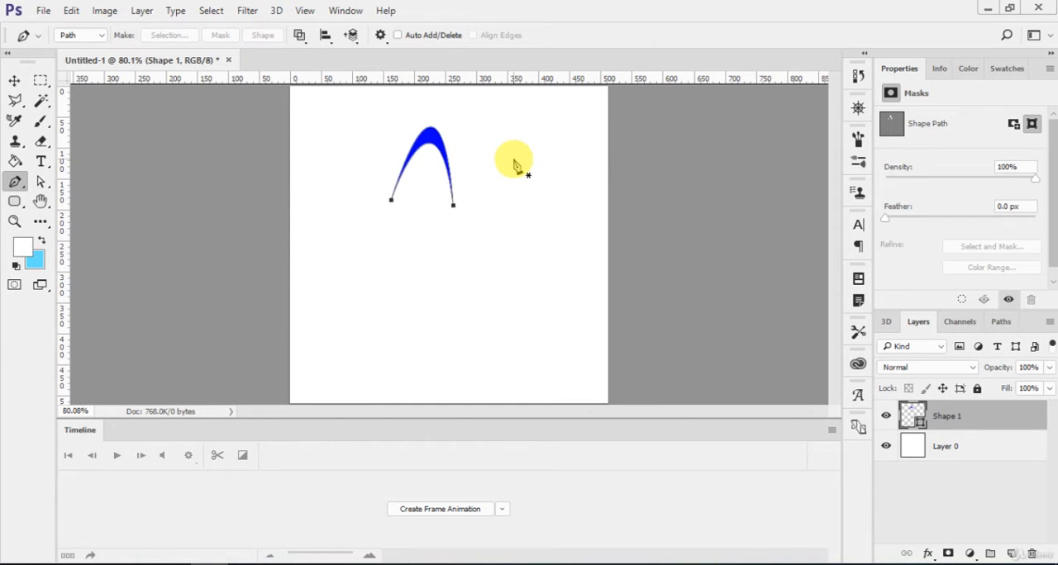
- Narrow the blue arch to about 78 px wide, centred horizontally in the upper canvas, and rasterize its layer
{"action": "key", "text": "v"}
{"action": "left_click_drag", "start_coordinate": [425, 130], "coordinate": [451, 162]}
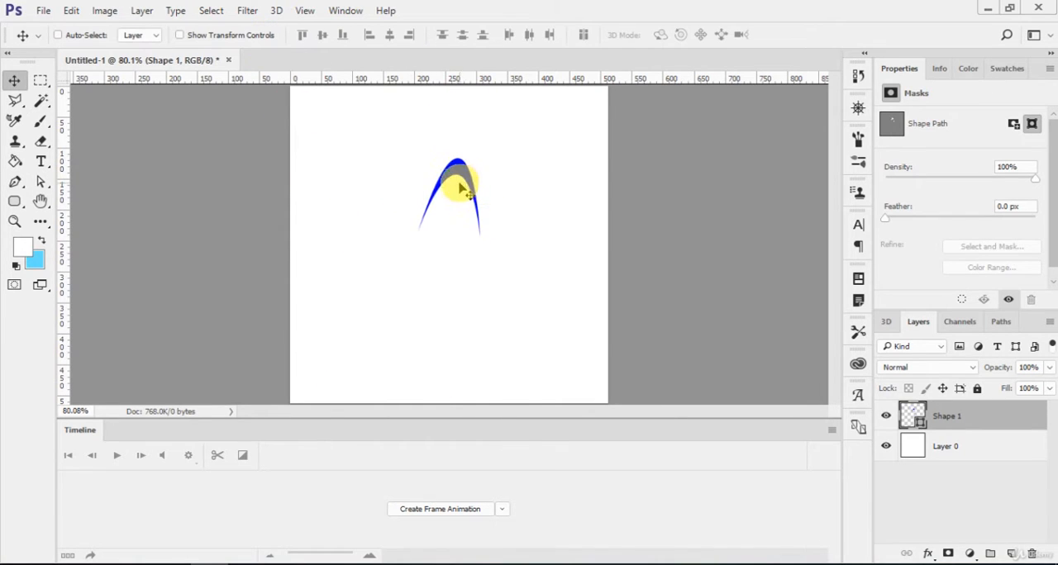
{"action": "key", "text": "ctrl+t"}
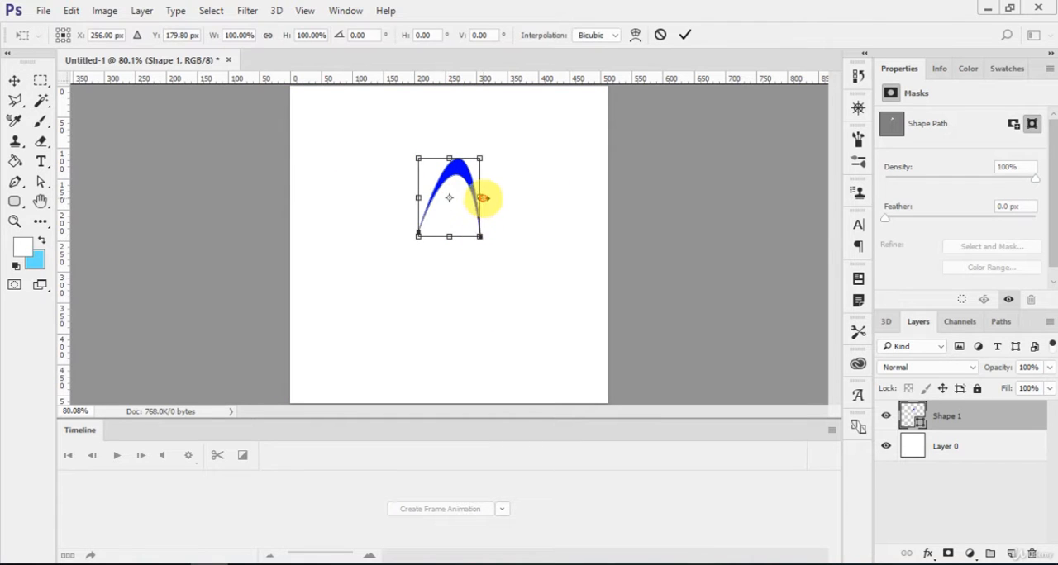
{"action": "left_click_drag", "start_coordinate": [482, 199], "coordinate": [462, 166]}
{"action": "key", "text": "Return"}
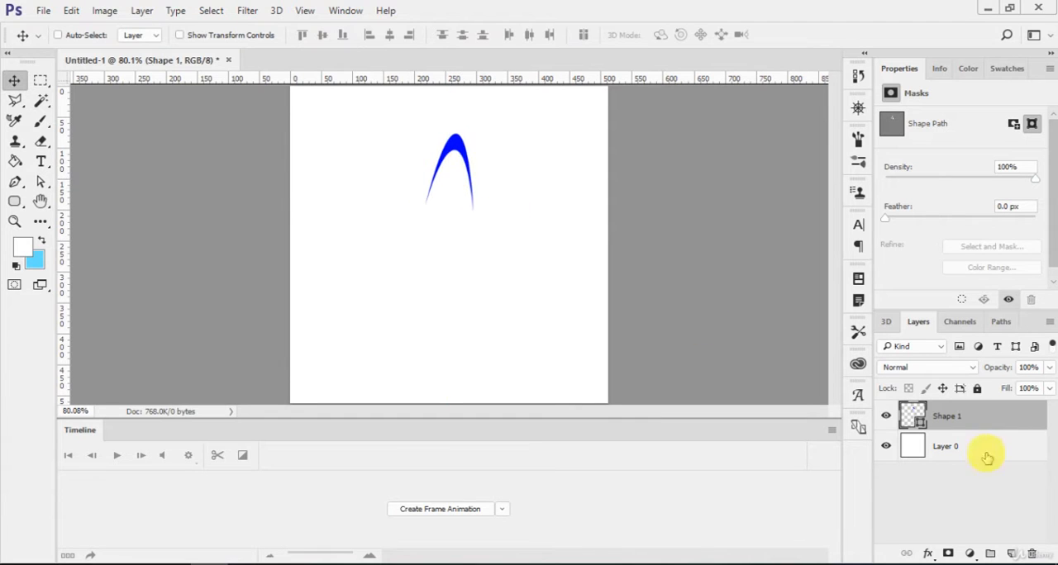
{"action": "right_click", "coordinate": [994, 419]}
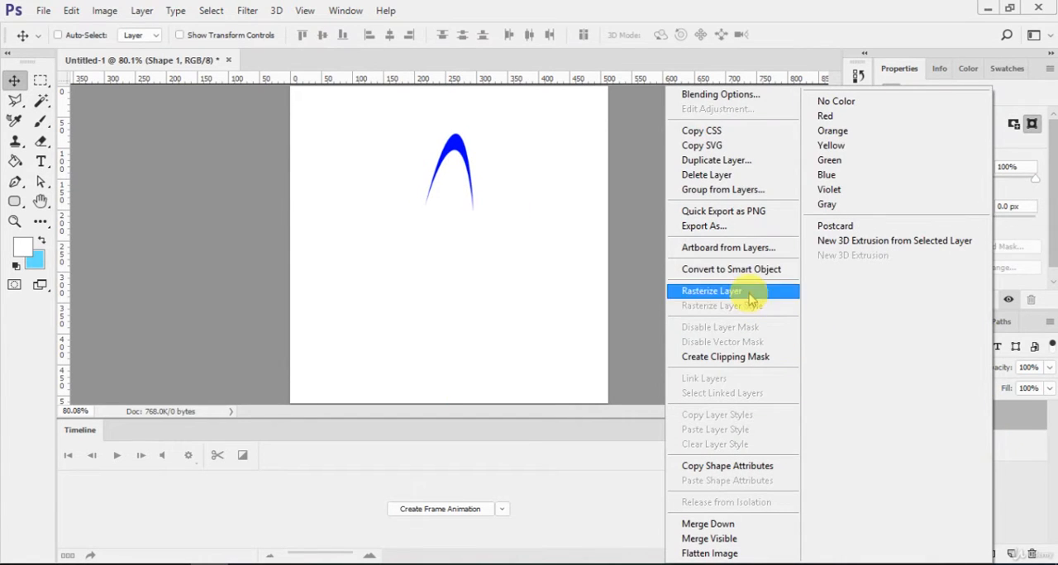
{"action": "left_click", "coordinate": [737, 290]}
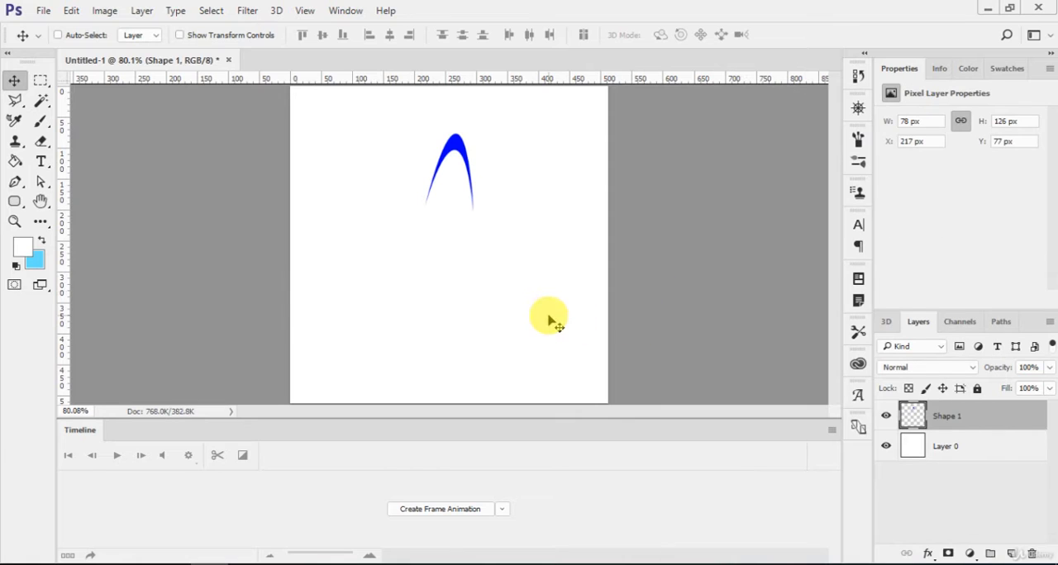
- Duplicate the arch, rotate the copy 60° and place it as the upper-right petal beside the first one
{"action": "key", "text": "ctrl+j"}
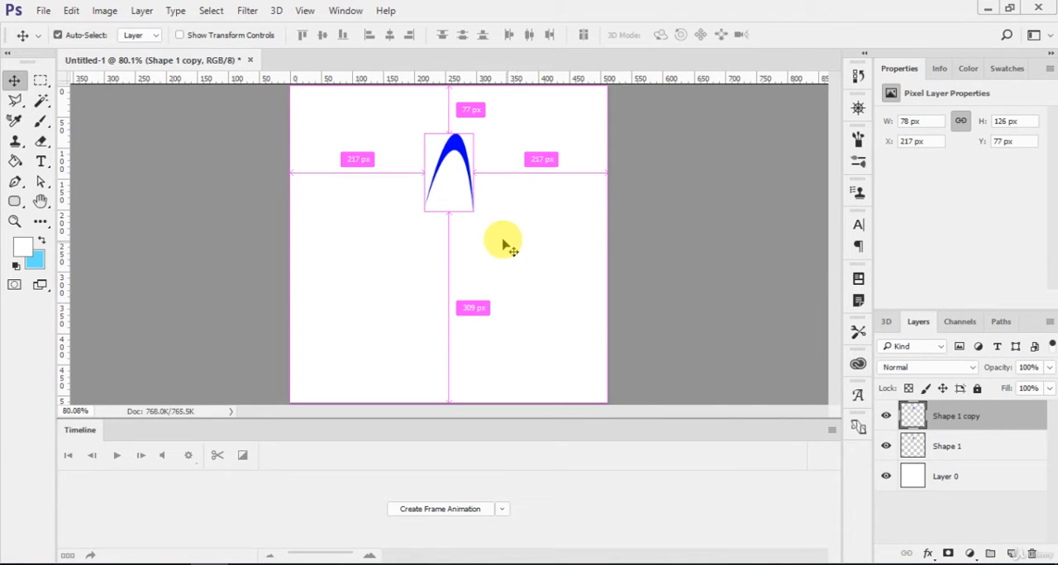
{"action": "key", "text": "ctrl+t"}
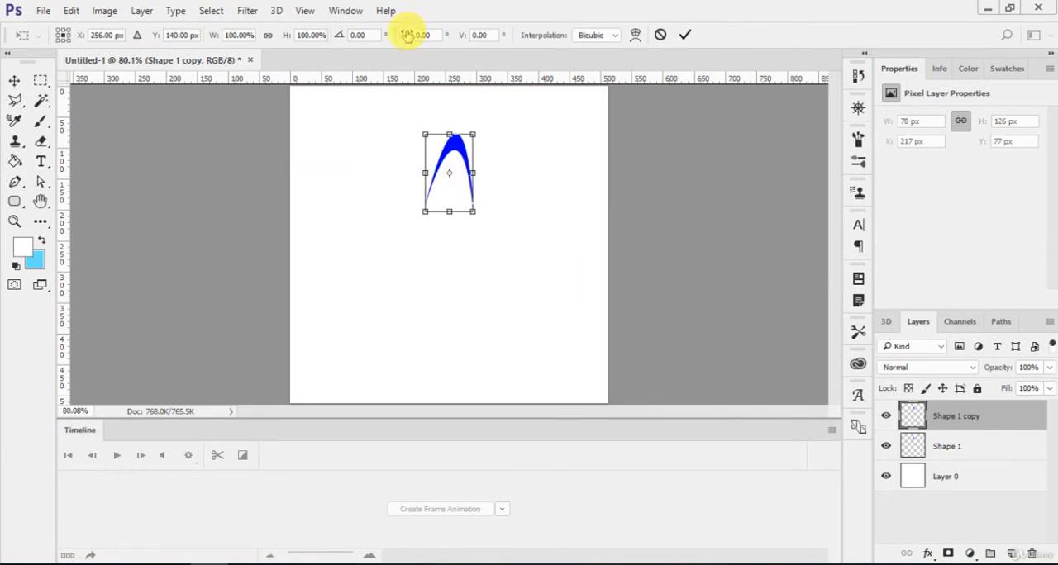
{"action": "type", "text": "6"}
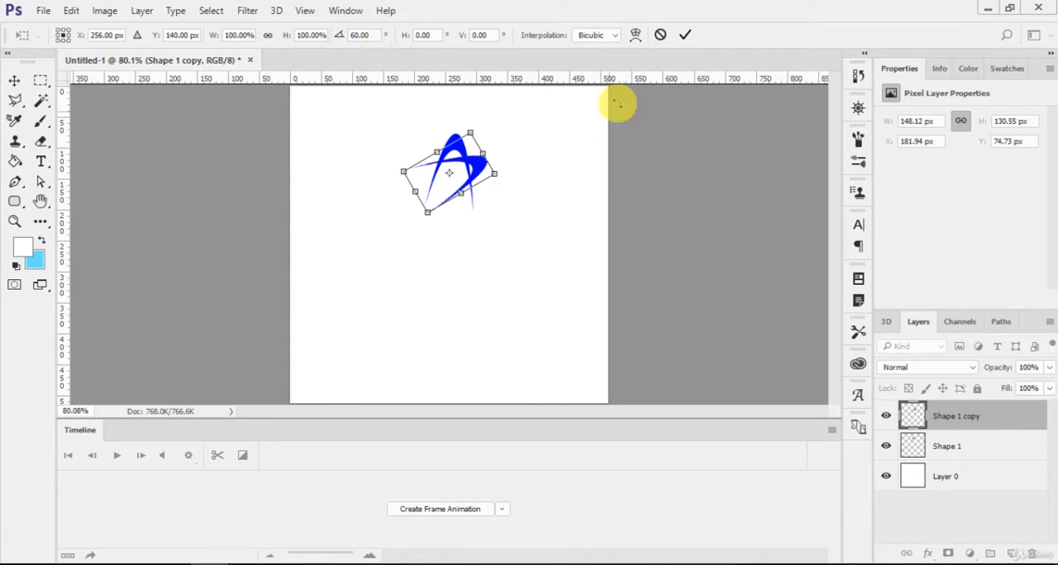
{"action": "left_click", "coordinate": [685, 35]}
{"action": "left_click_drag", "start_coordinate": [496, 175], "coordinate": [552, 223]}
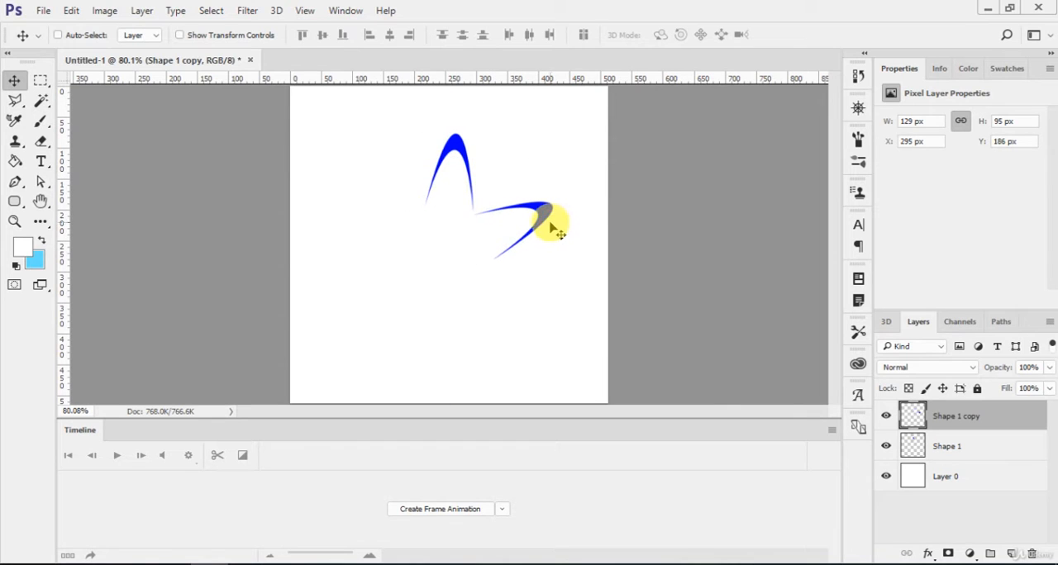
- Duplicate the upper-right petal, rotate the copy 60° and place it directly below as the lower-right petal
{"action": "key", "text": "ctrl+j"}
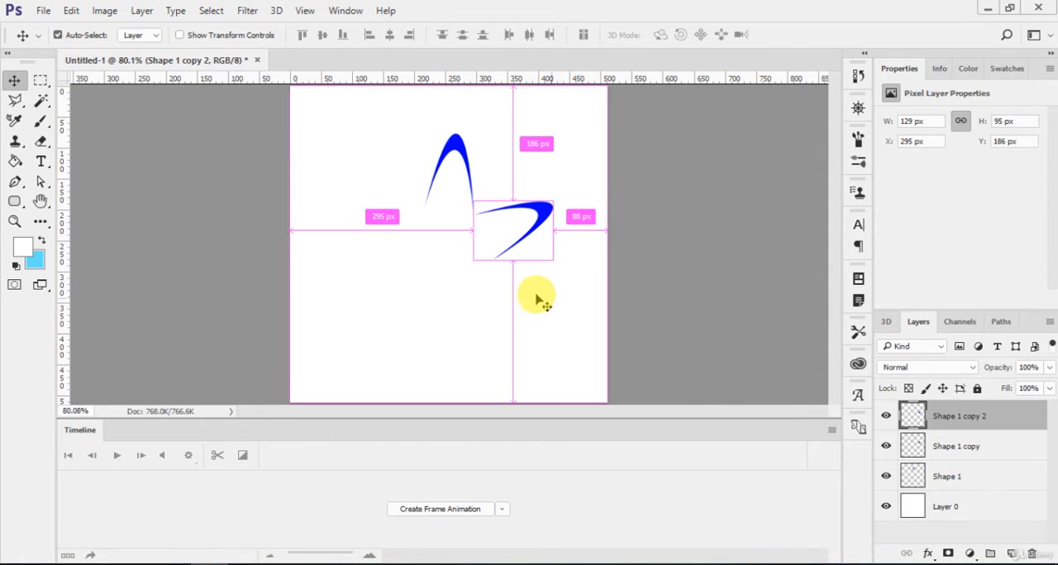
{"action": "key", "text": "ctrl+t"}
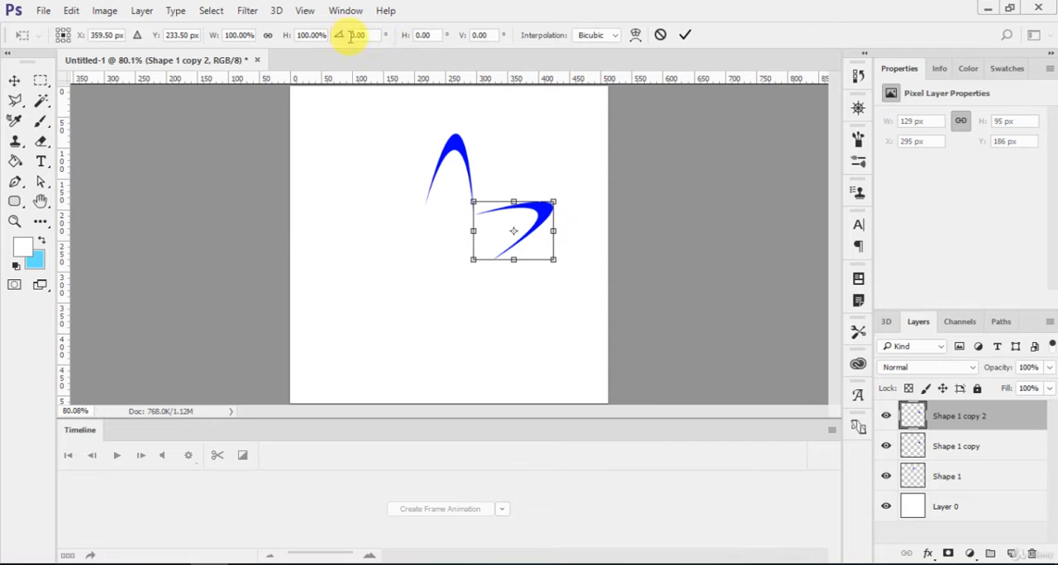
{"action": "left_click", "coordinate": [353, 36]}
{"action": "type", "text": "6"}
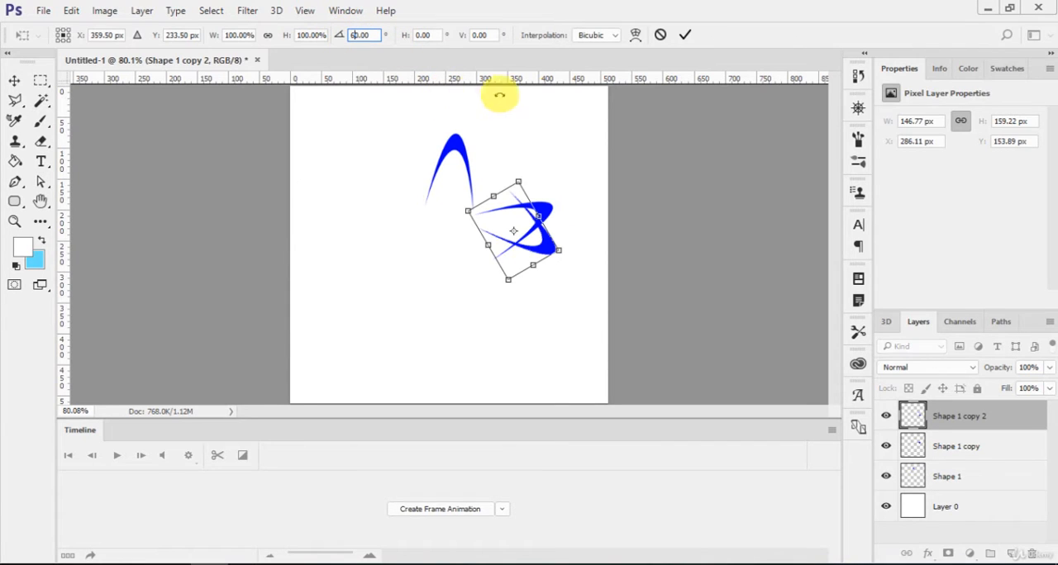
{"action": "left_click", "coordinate": [685, 34]}
{"action": "left_click_drag", "start_coordinate": [559, 220], "coordinate": [524, 317]}
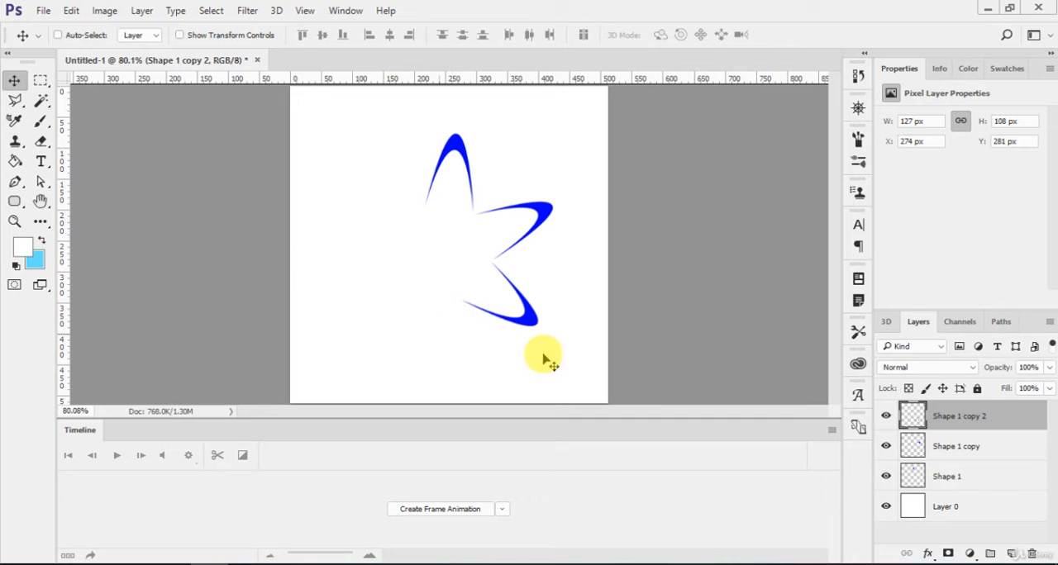
- Duplicate the lower-right petal, rotate the copy 60° and place it as the bottom petal of the flower
{"action": "key", "text": "ctrl+j"}
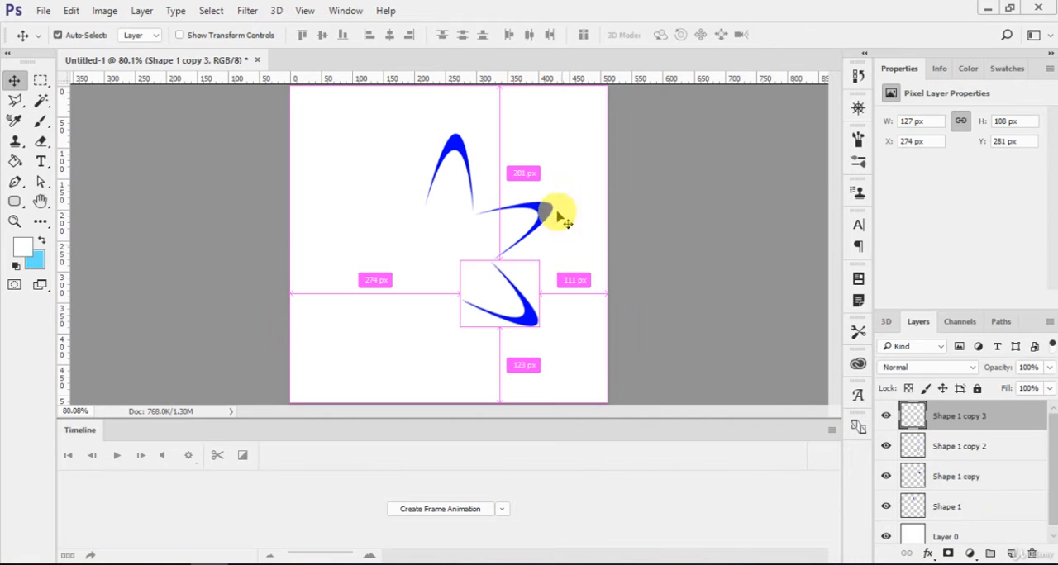
{"action": "key", "text": "ctrl+t"}
{"action": "type", "text": "60"}
{"action": "key", "text": "Return"}
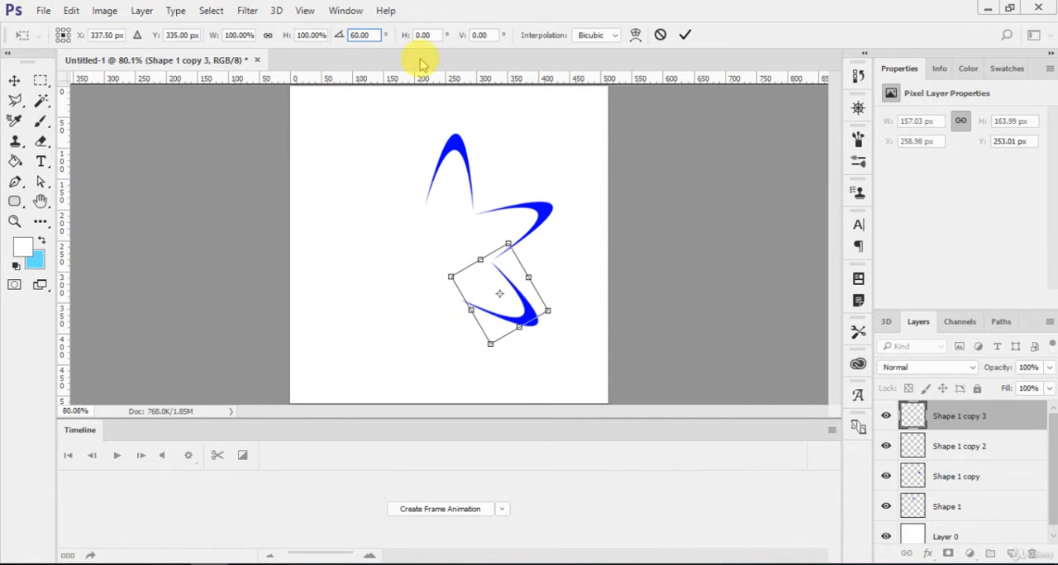
{"action": "left_click_drag", "start_coordinate": [508, 302], "coordinate": [437, 341]}
{"action": "key", "text": "Return"}
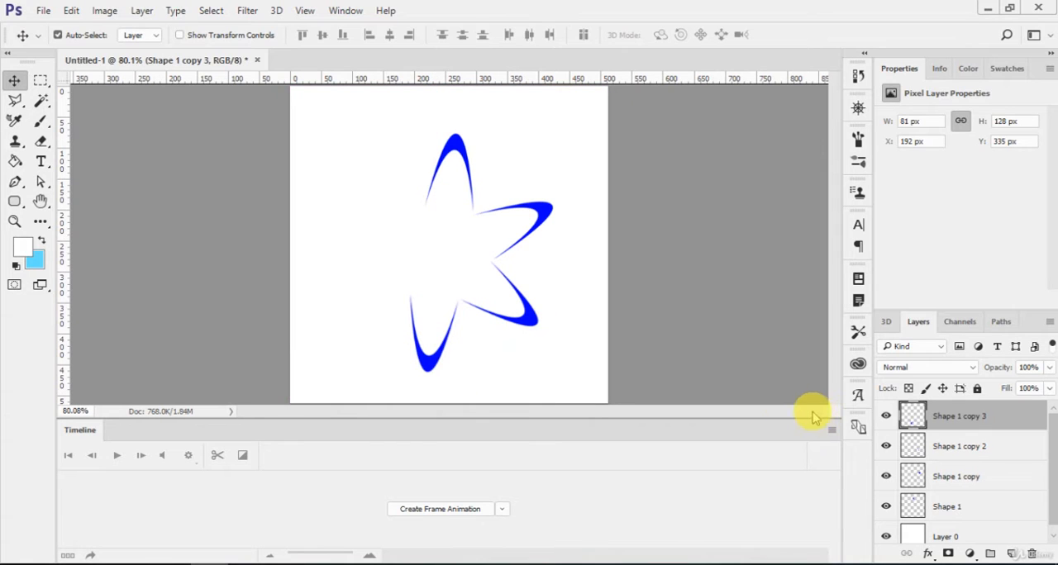
- Duplicate the bottom petal, rotate the copy 60° and place it as the lower-left petal with adjoining tips
{"action": "key", "text": "ctrl+j"}
{"action": "key", "text": "ctrl+t"}
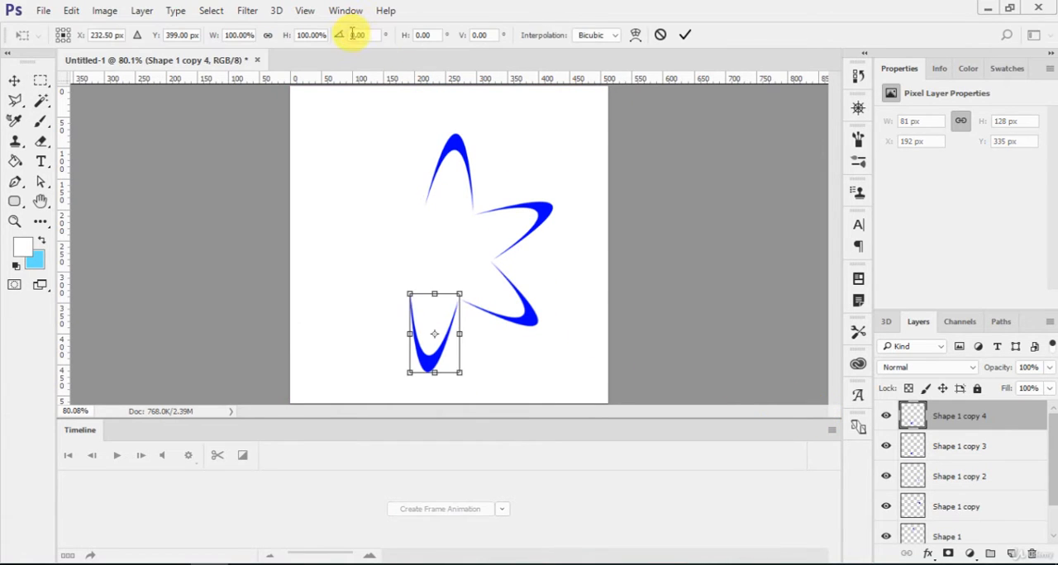
{"action": "type", "text": "6"}
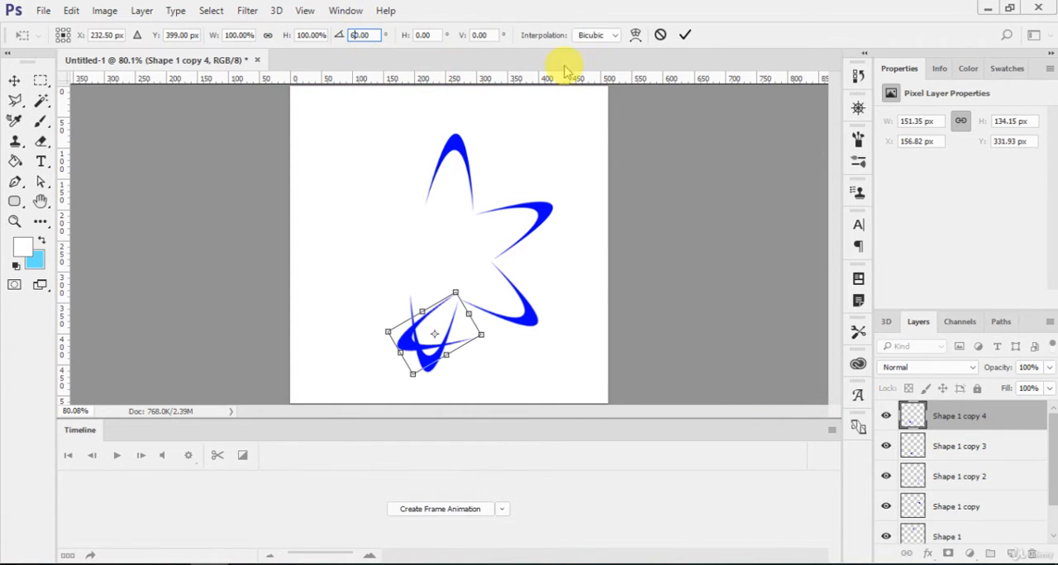
{"action": "left_click", "coordinate": [688, 35]}
{"action": "left_click_drag", "start_coordinate": [501, 289], "coordinate": [376, 288]}
{"action": "key", "text": "Right"}
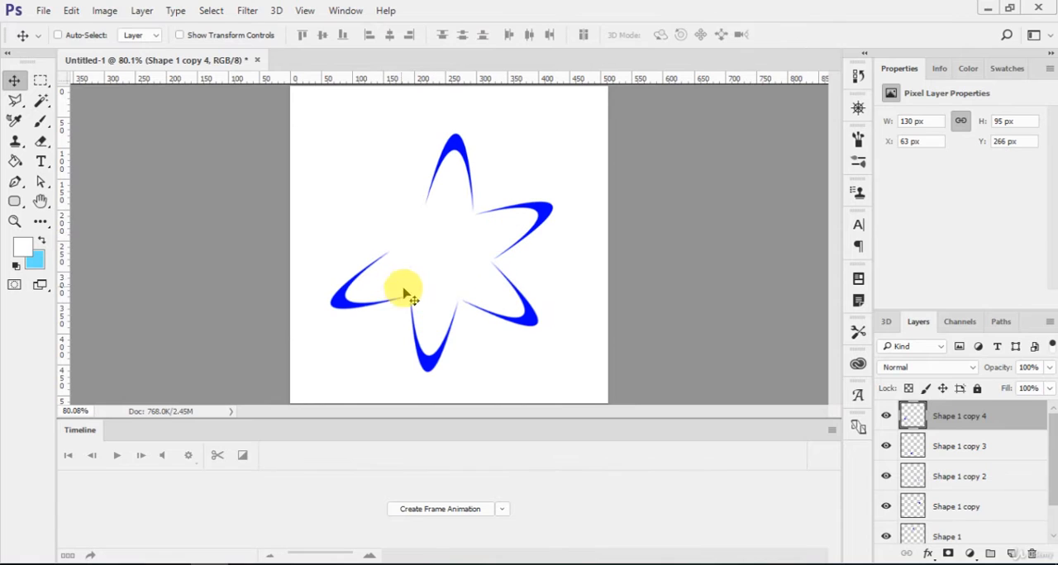
- Duplicate the lower-left petal, rotate the copy 60° and place it as the upper-left petal to complete the ring
{"action": "key", "text": "ctrl"}
{"action": "key", "text": "ctrl+j"}
{"action": "key", "text": "ctrl+t"}
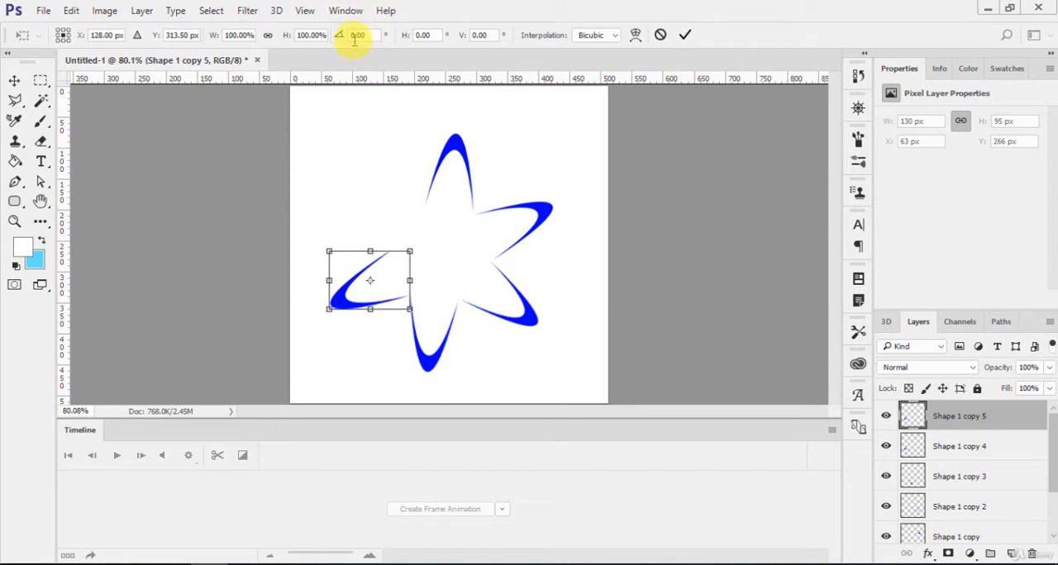
{"action": "type", "text": "60"}
{"action": "key", "text": "Return"}
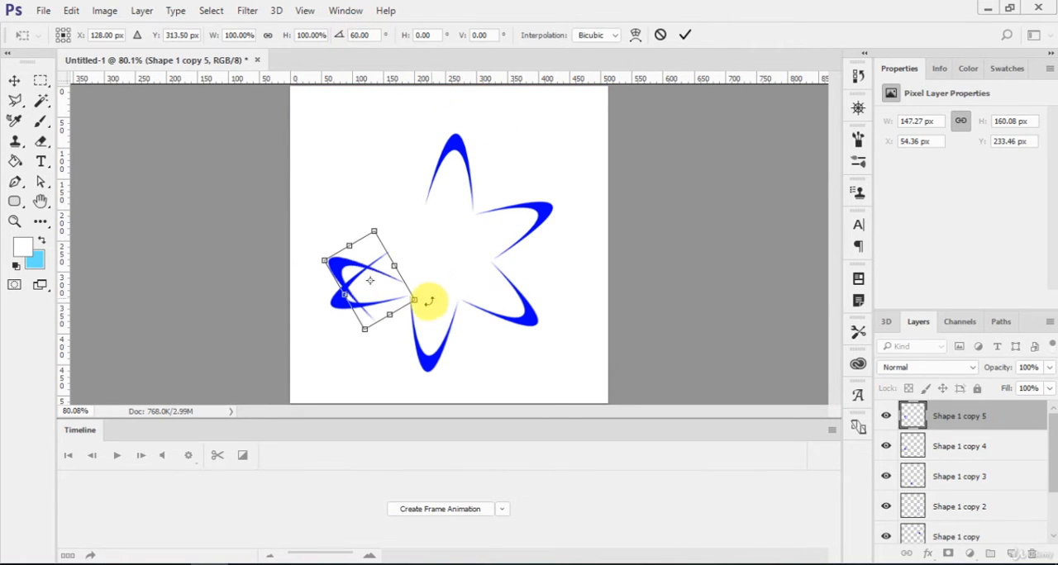
{"action": "key", "text": "Return"}
{"action": "left_click_drag", "start_coordinate": [421, 289], "coordinate": [473, 236]}
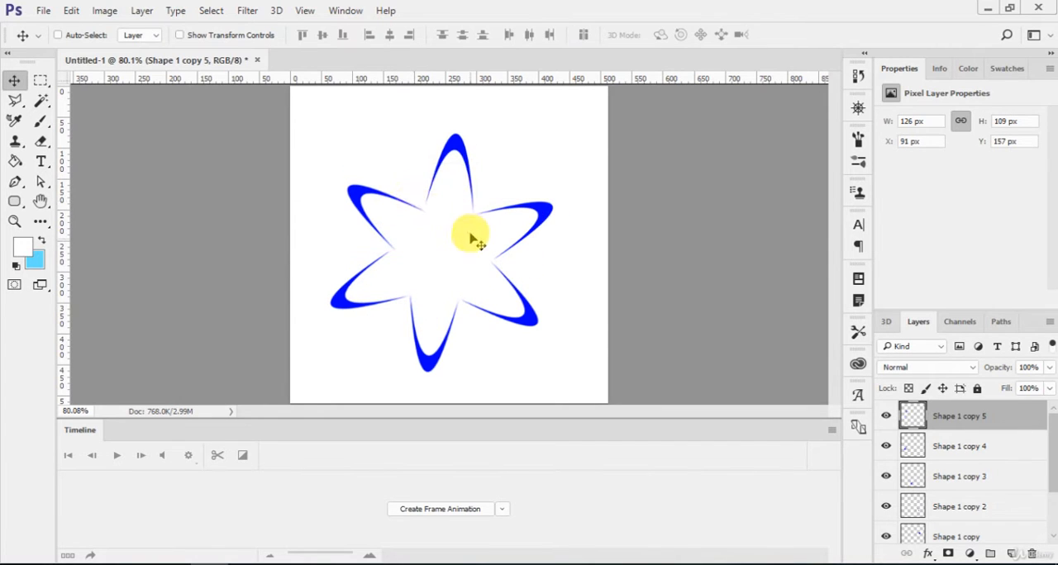
- Lower the top petal on the Shape 1 layer slightly to Y 85 px so its tips meet the neighbouring petals
{"action": "scroll", "coordinate": [1016, 504], "scroll_direction": "down", "scroll_amount": 2}
{"action": "left_click", "coordinate": [985, 504]}
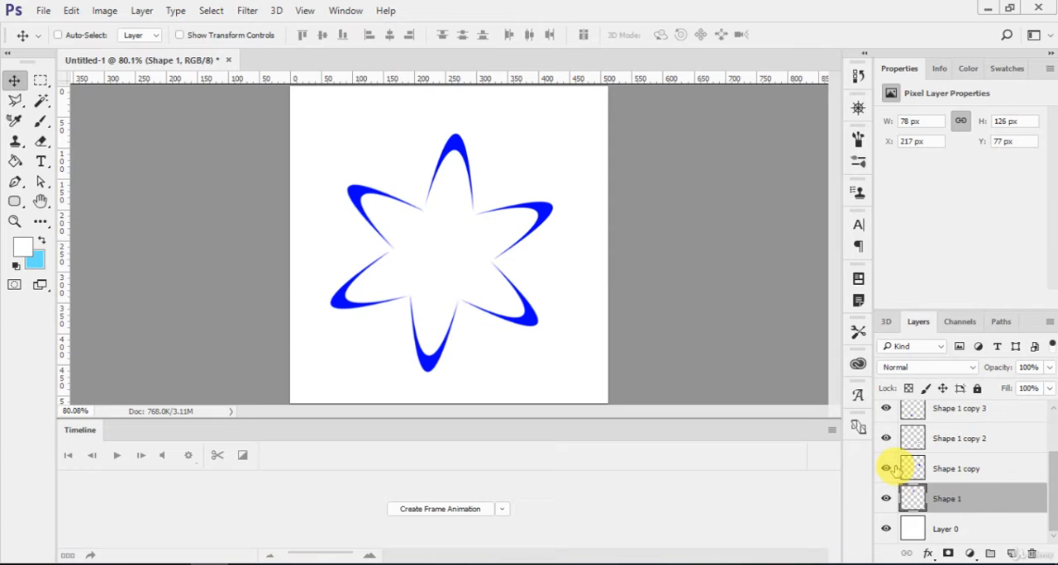
{"action": "scroll", "coordinate": [885, 475], "scroll_direction": "up", "scroll_amount": 3}
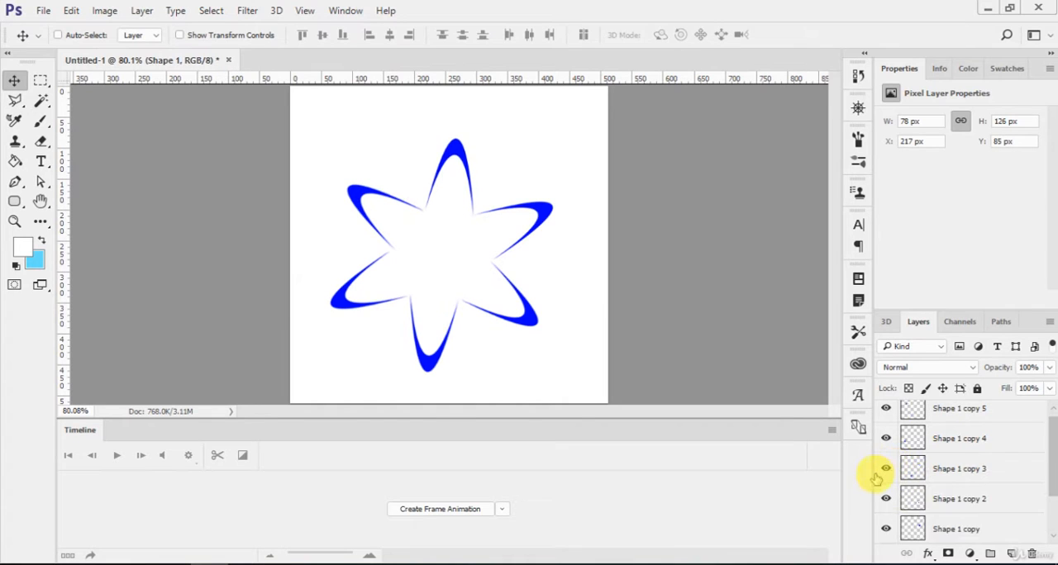
{"action": "scroll", "coordinate": [992, 479], "scroll_direction": "down", "scroll_amount": 2}
- Merge all six petal layers into a single layer, keeping Layer 0 separate
{"action": "scroll", "coordinate": [998, 488], "scroll_direction": "up", "scroll_amount": 2}
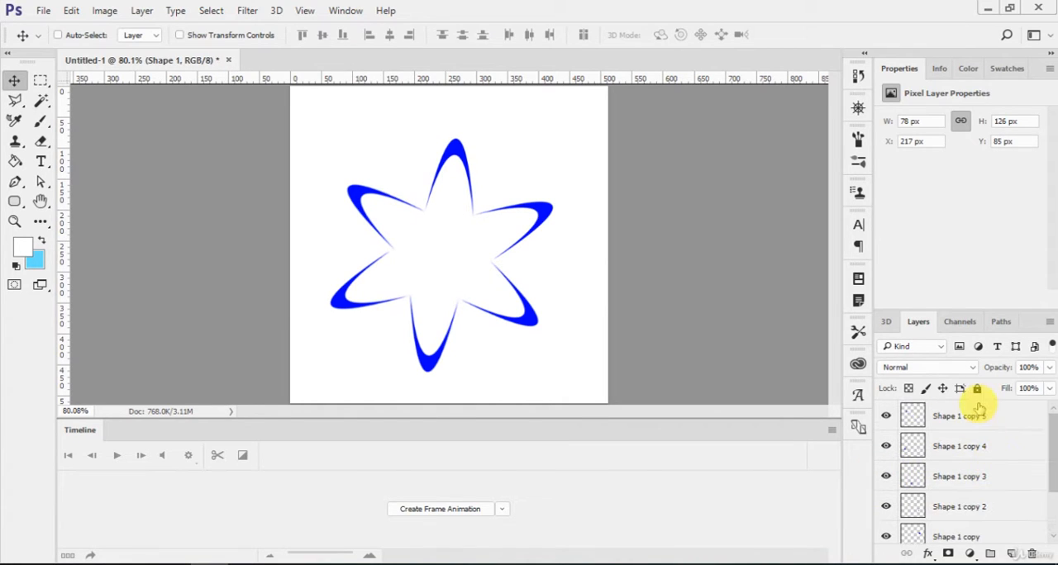
{"action": "left_click", "coordinate": [982, 419], "text": "shift"}
{"action": "key", "text": "ctrl+e"}
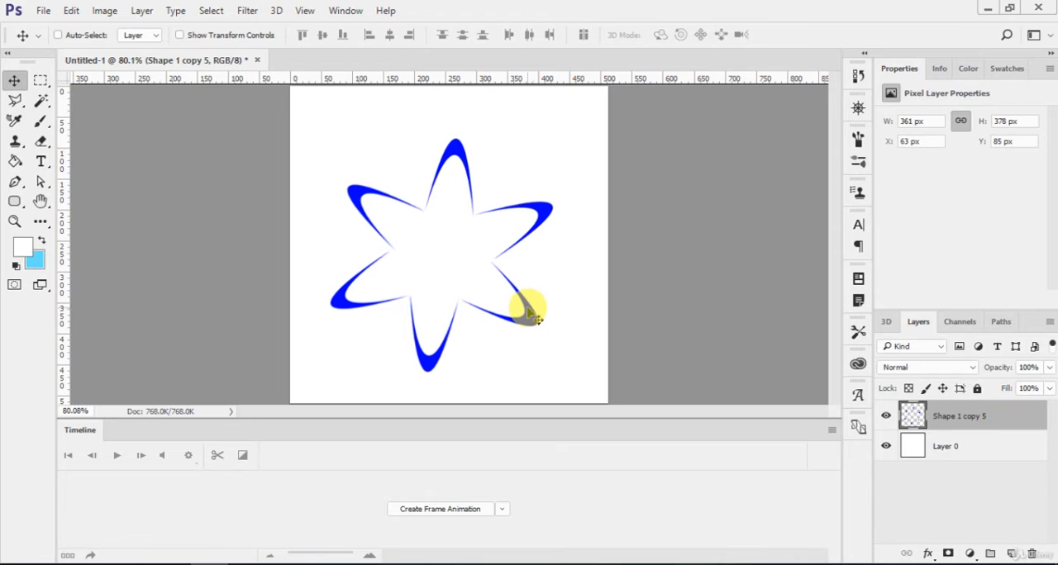
- Scale the merged flower down to about 246 × 258 px and move it to about X 169 px, Y 127 px
{"action": "key", "text": "ctrl+t"}
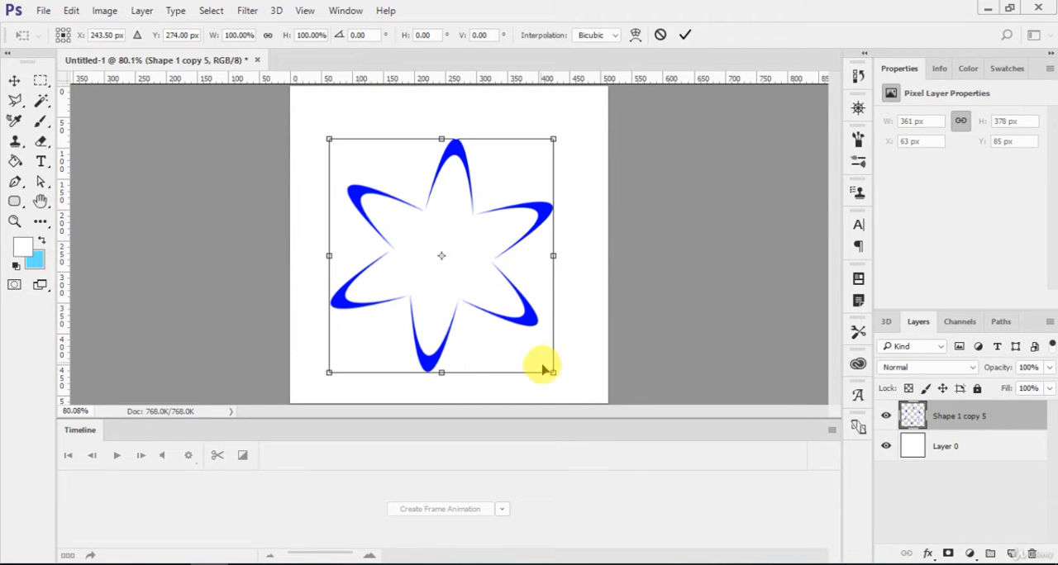
{"action": "left_click_drag", "start_coordinate": [551, 371], "coordinate": [519, 268]}
{"action": "key", "text": "Return"}
{"action": "left_click_drag", "start_coordinate": [506, 218], "coordinate": [516, 247]}
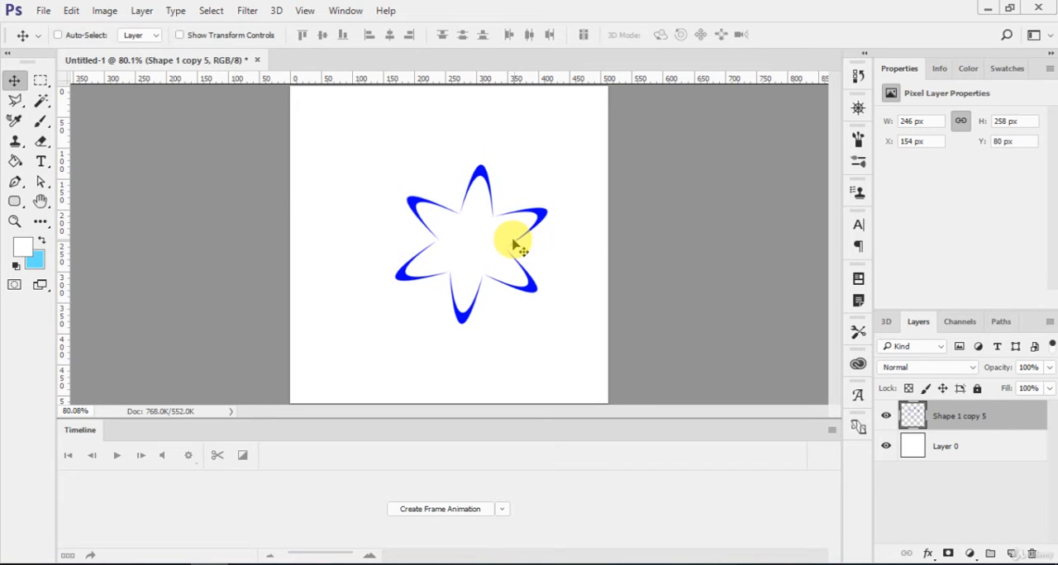
{"action": "left_click", "coordinate": [1011, 414]}
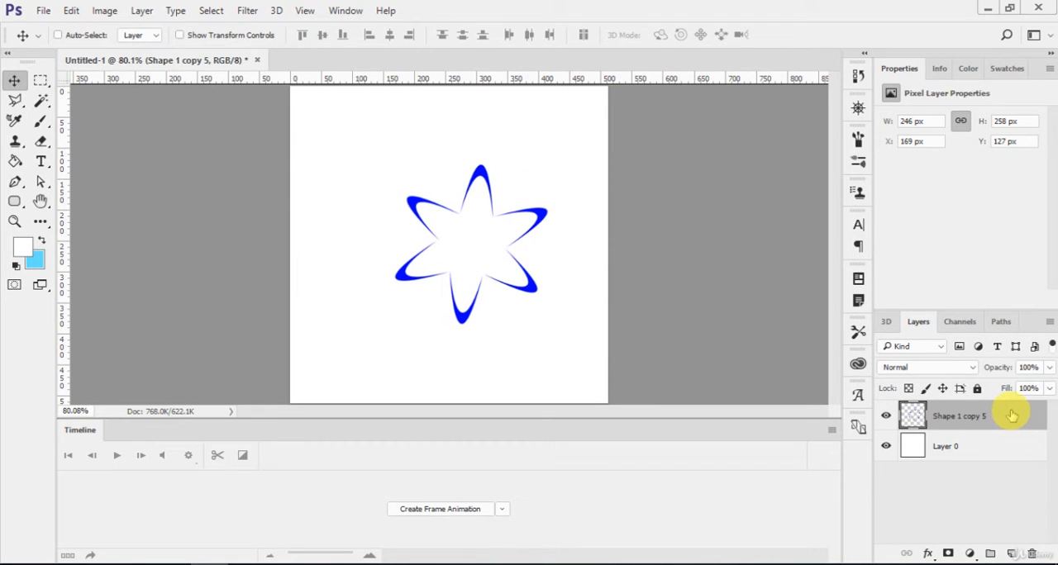
{"action": "key", "text": "h"}
{"action": "double_click", "coordinate": [967, 417]}
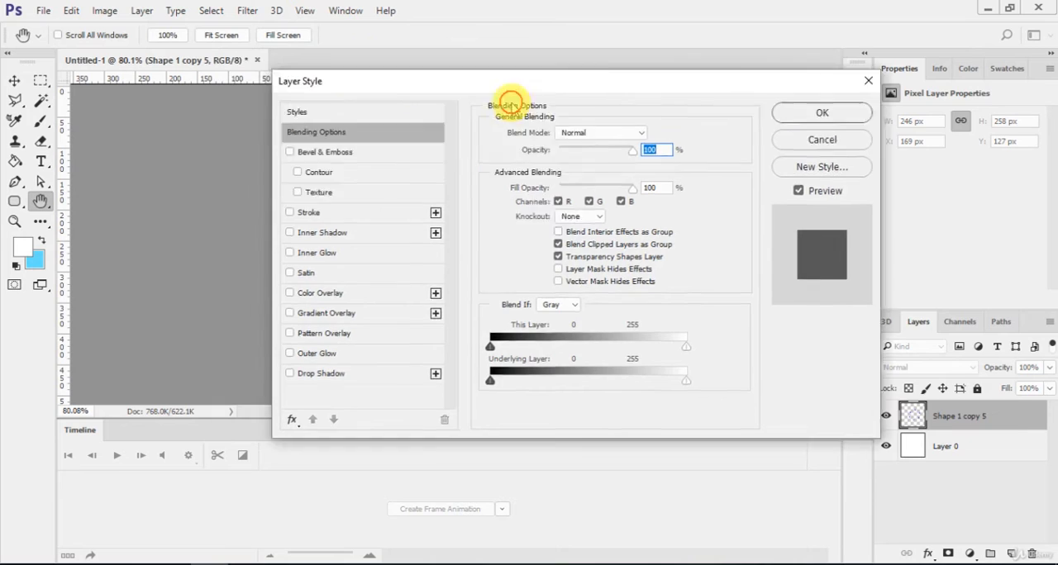
{"action": "key", "text": "Escape"}
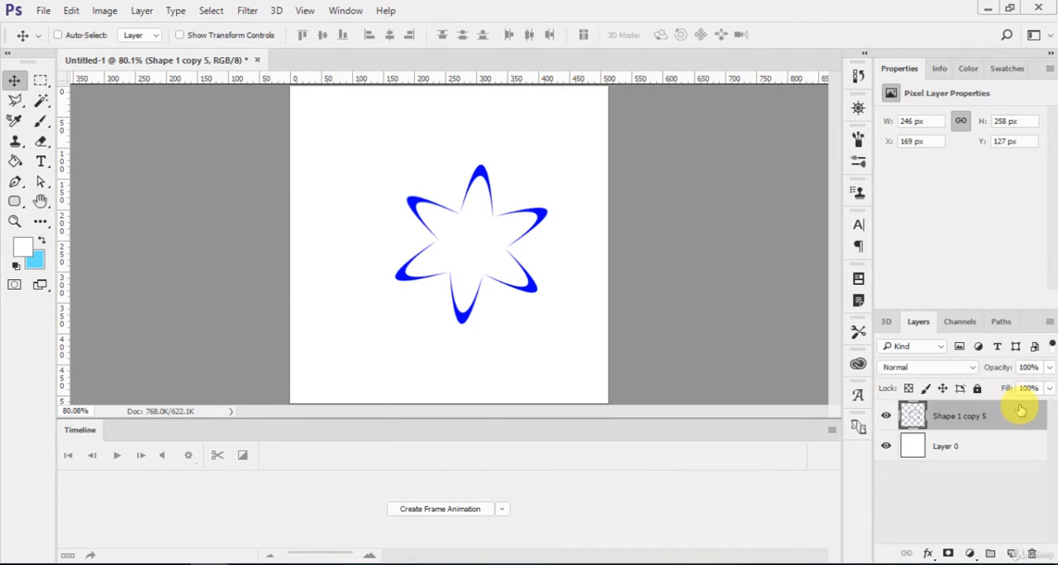
- Apply an orange Color Overlay at 100% opacity to the merged flower layer and collapse its effects list
{"action": "right_click", "coordinate": [1017, 407]}
{"action": "left_click", "coordinate": [740, 97]}
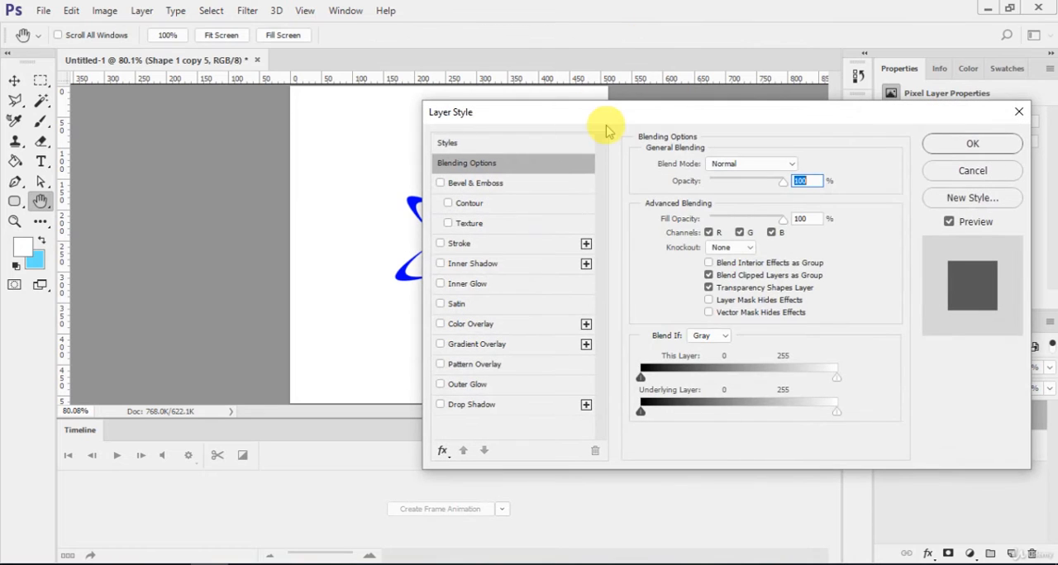
{"action": "left_click_drag", "start_coordinate": [644, 110], "coordinate": [801, 81]}
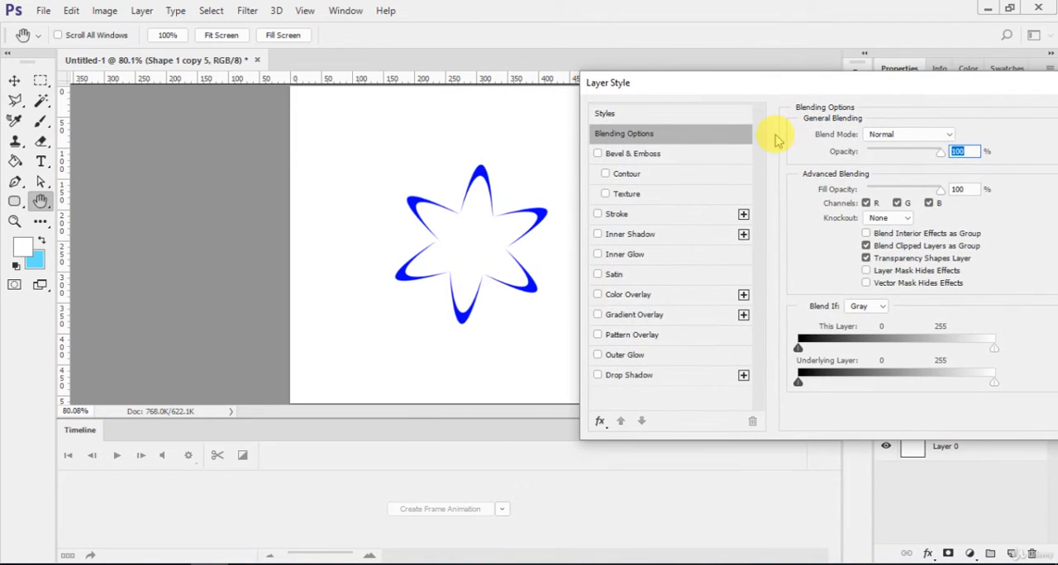
{"action": "left_click", "coordinate": [597, 295]}
{"action": "left_click_drag", "start_coordinate": [737, 86], "coordinate": [713, 81]}
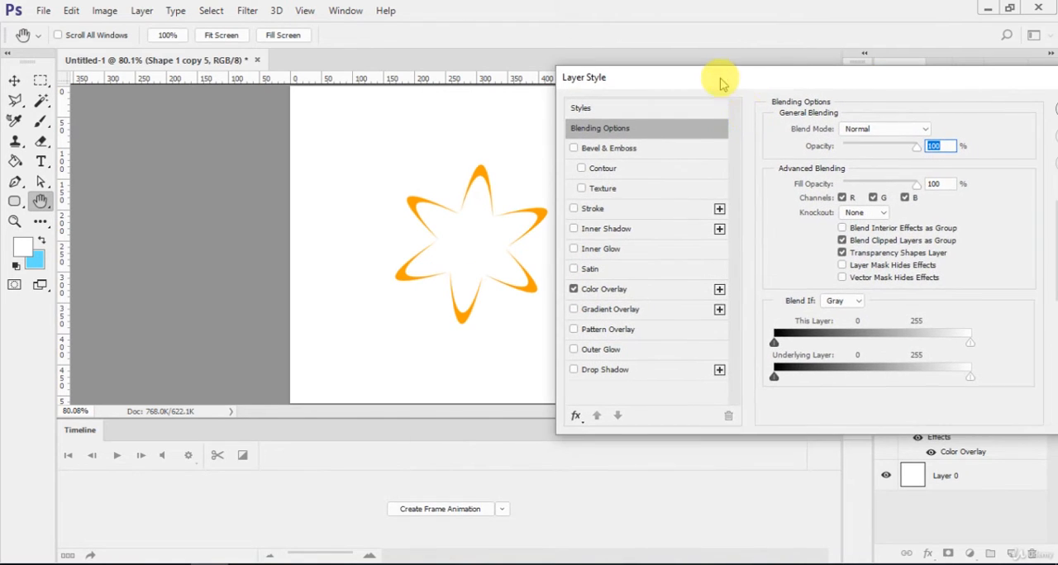
{"action": "left_click", "coordinate": [657, 289]}
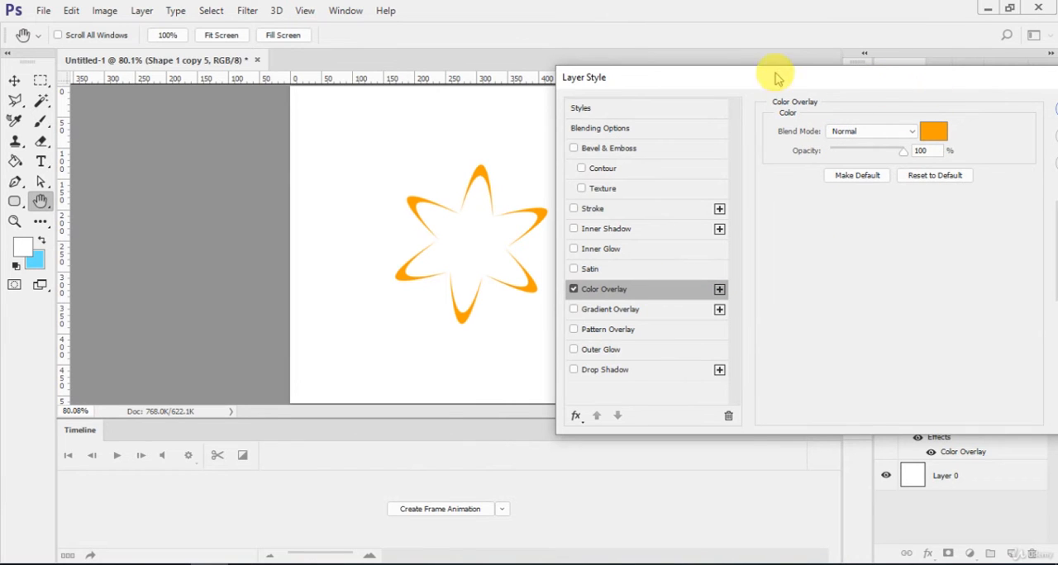
{"action": "left_click_drag", "start_coordinate": [849, 81], "coordinate": [725, 71]}
{"action": "left_click", "coordinate": [950, 104]}
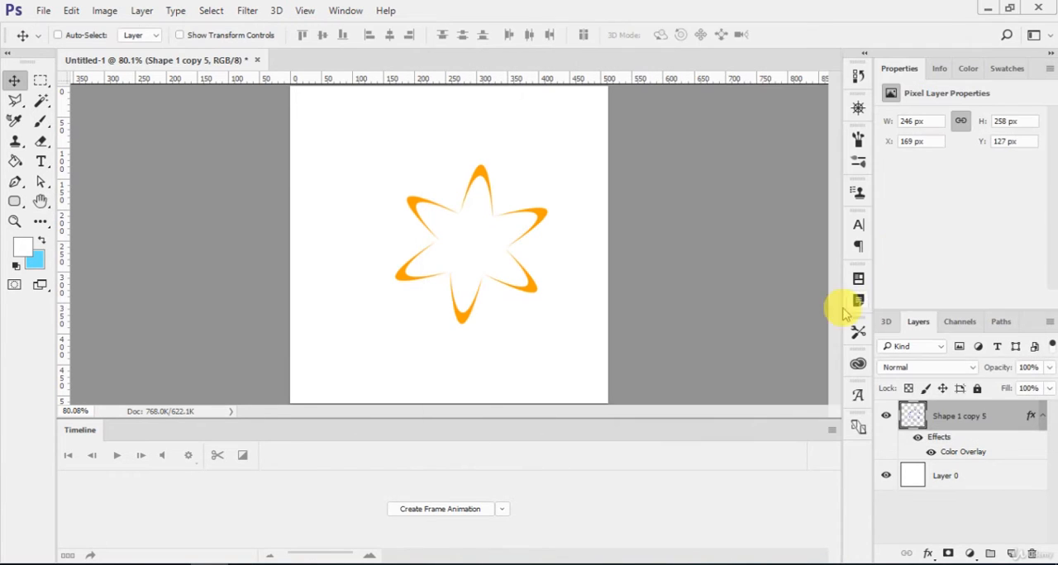
{"action": "left_click", "coordinate": [1042, 418]}
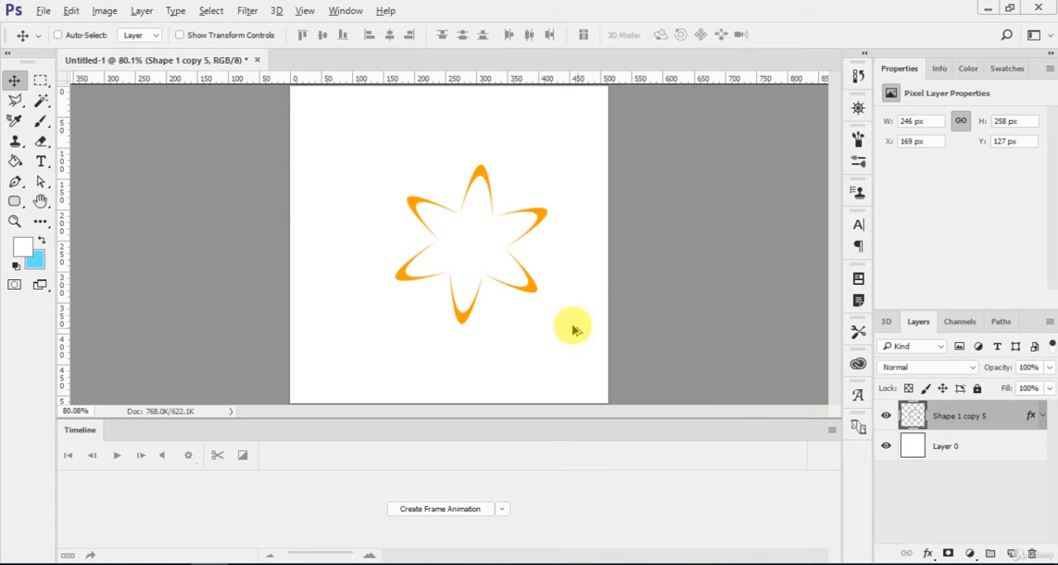
- Duplicate the orange flower to about X 67 px, Y 81 px and turn off the copy's Color Overlay
{"action": "left_click_drag", "start_coordinate": [471, 229], "coordinate": [406, 199]}
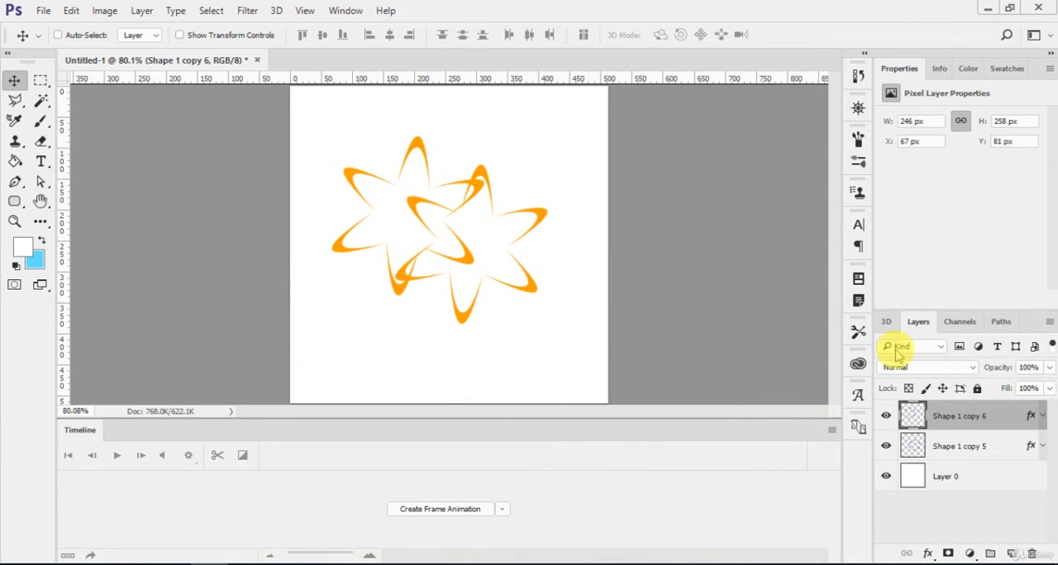
{"action": "double_click", "coordinate": [1032, 417]}
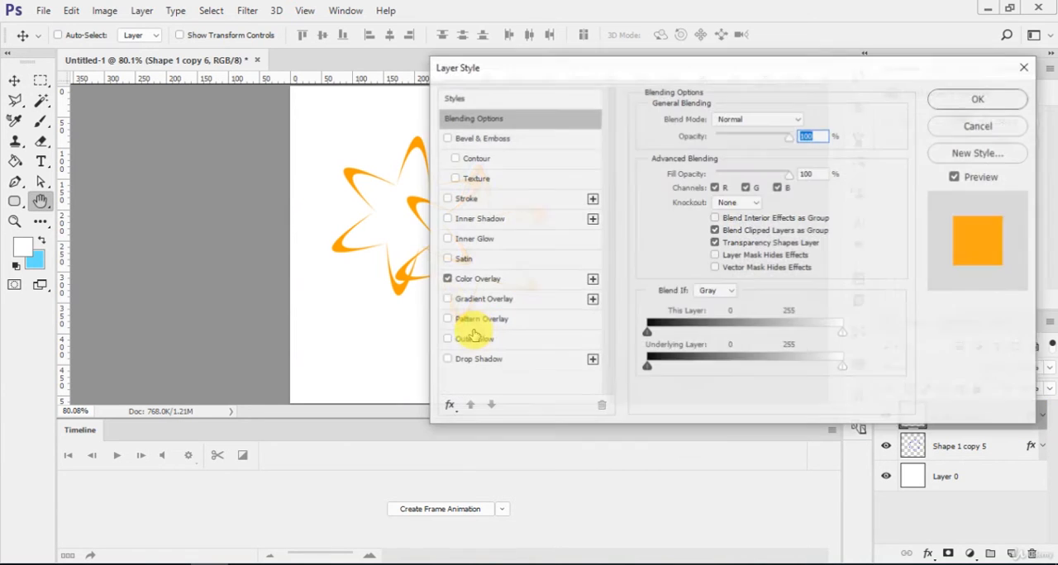
{"action": "left_click", "coordinate": [446, 279]}
{"action": "left_click", "coordinate": [979, 98]}
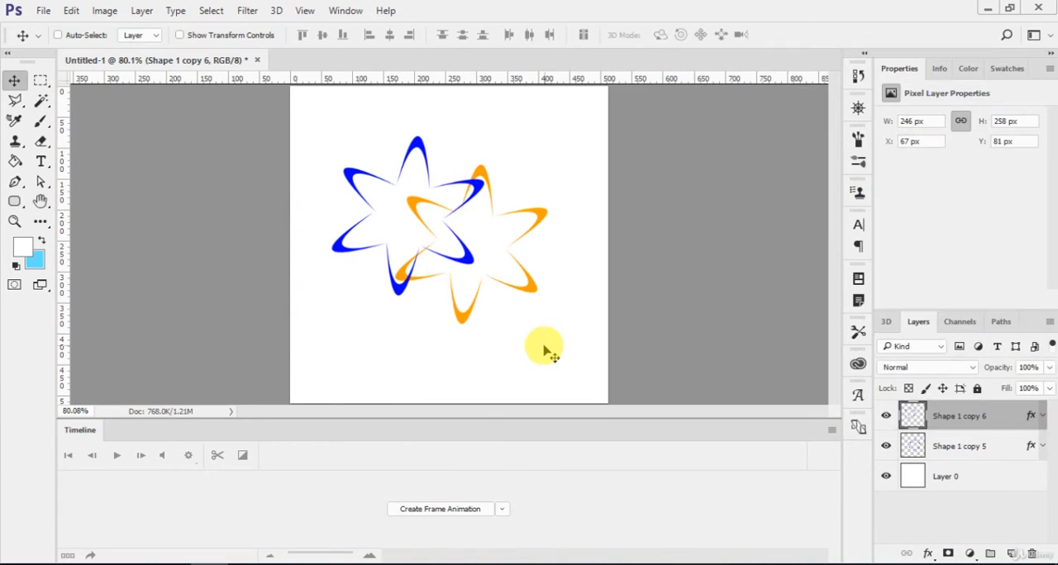
- Scale the blue flower copy down around its centre to about 155 × 162 px
{"action": "key", "text": "ctrl+t"}
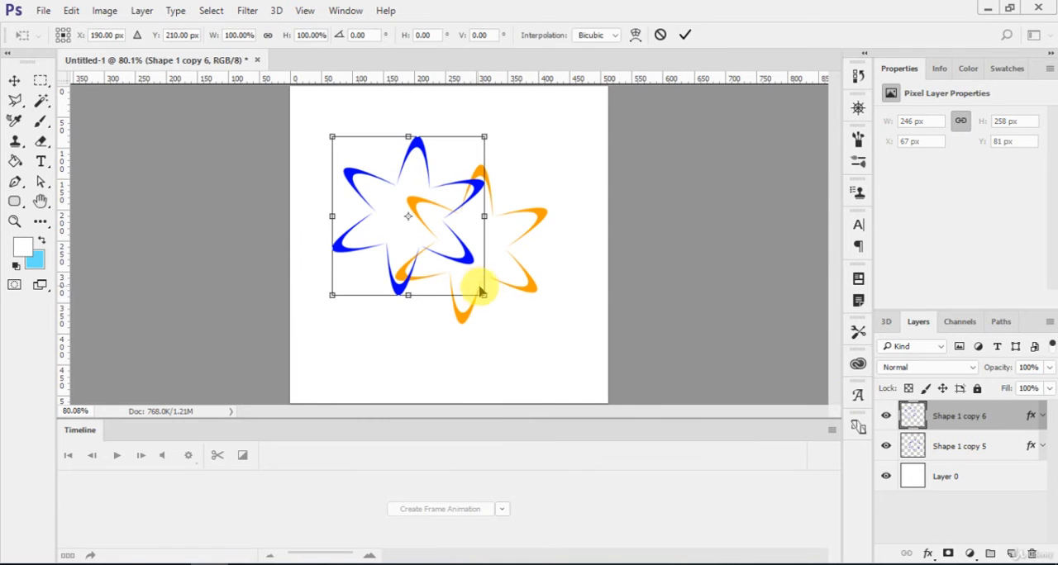
{"action": "left_click_drag", "start_coordinate": [472, 288], "coordinate": [456, 266]}
{"action": "key", "text": "Return"}
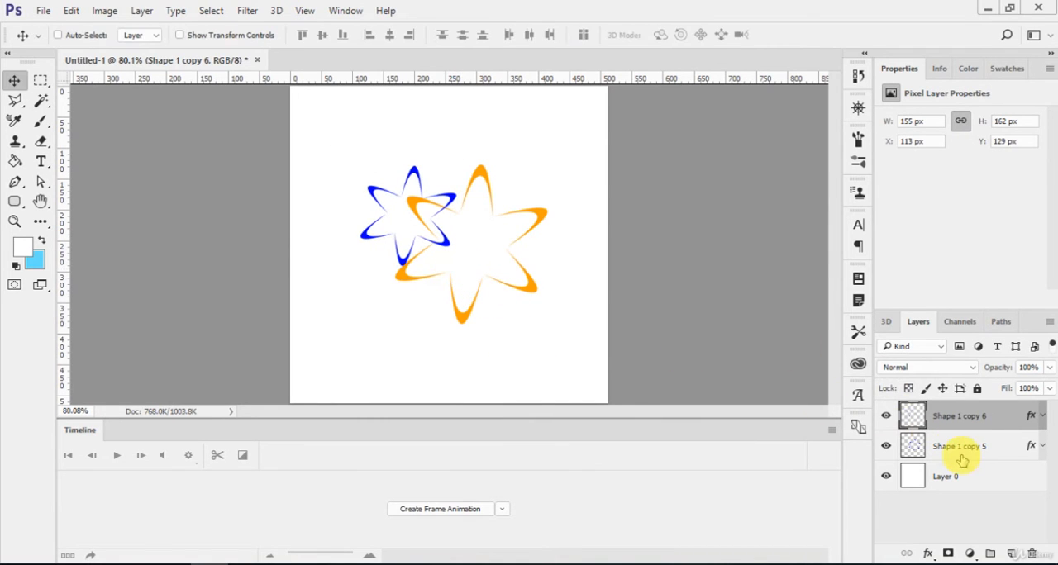
- Scale the orange flower down to about 147 × 155 px and move it to about X 319 px, Y 90 px
{"action": "left_click", "coordinate": [958, 450]}
{"action": "key", "text": "ctrl+t"}
{"action": "left_click_drag", "start_coordinate": [543, 324], "coordinate": [549, 209]}
{"action": "key", "text": "Return"}
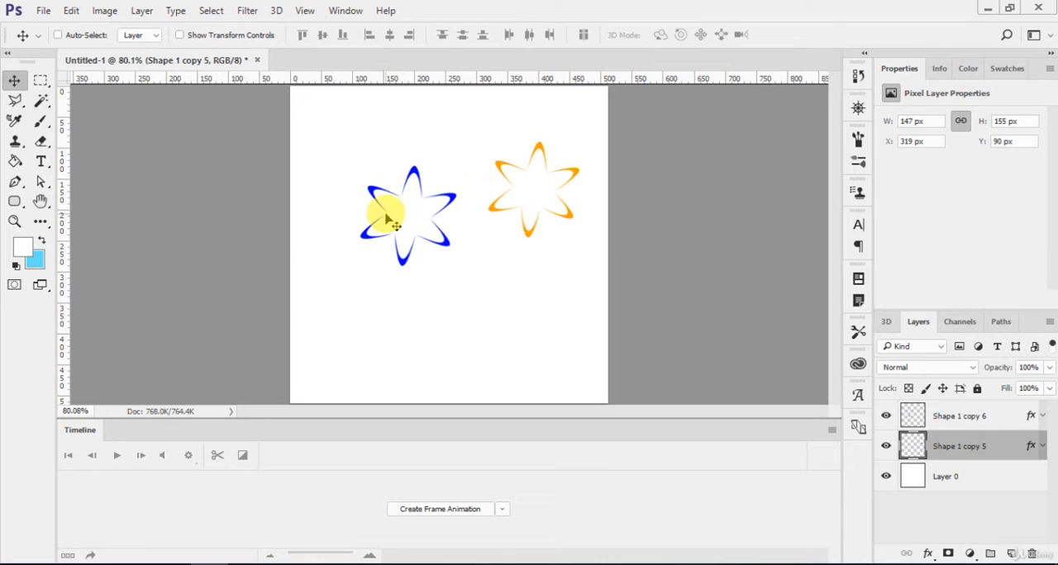
- Try filling the inside of the blue and orange flowers with light blue using the Paint Bucket, undoing each fill
{"action": "left_click", "coordinate": [15, 162]}
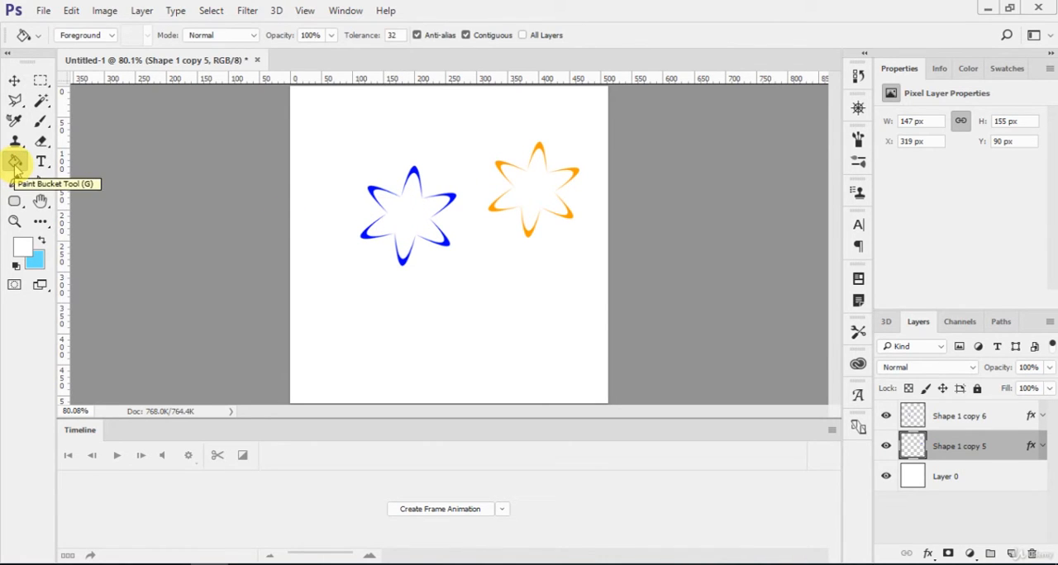
{"action": "key", "text": "x"}
{"action": "left_click", "coordinate": [409, 229]}
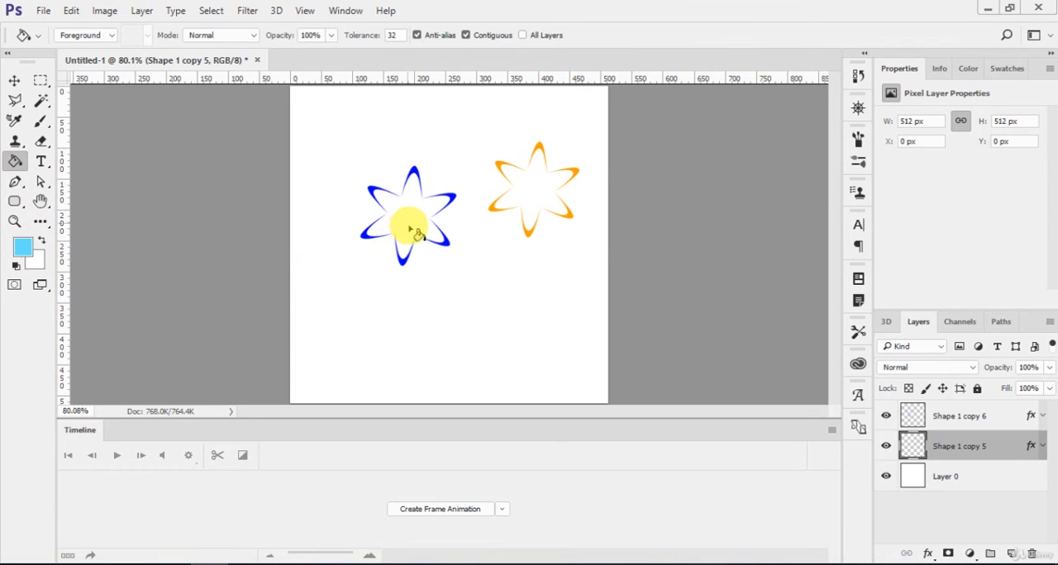
{"action": "key", "text": "ctrl+z"}
{"action": "left_click", "coordinate": [963, 447]}
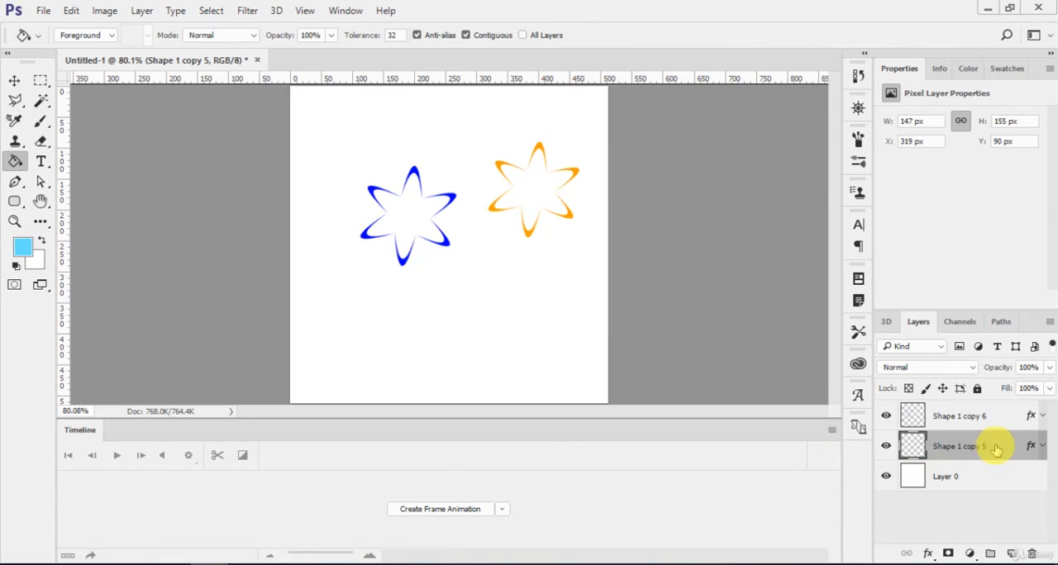
{"action": "left_click", "coordinate": [550, 203]}
{"action": "key", "text": "ctrl+z"}
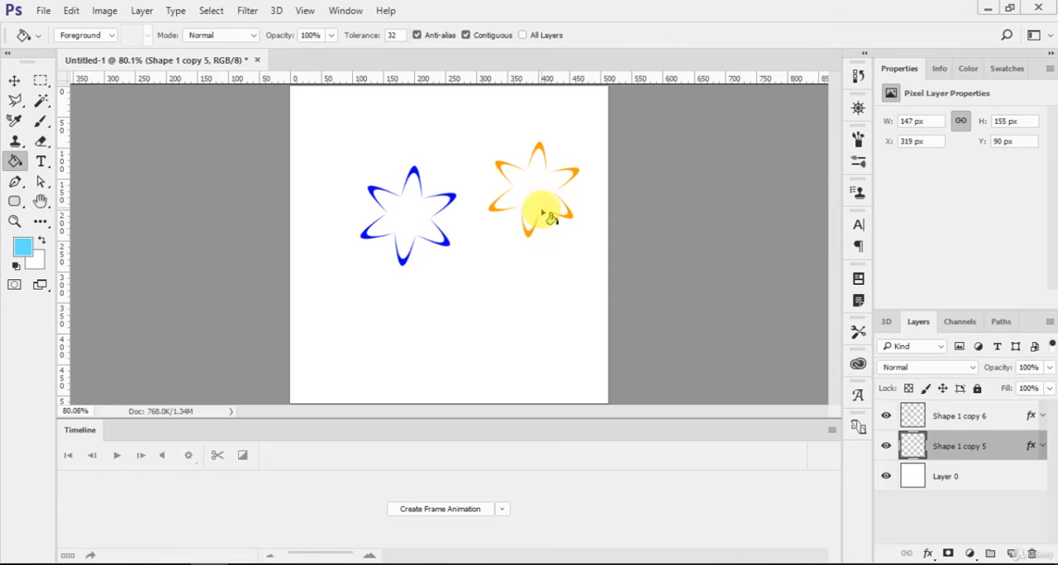
{"action": "left_click", "coordinate": [912, 446]}
{"action": "key", "text": "ctrl+d"}
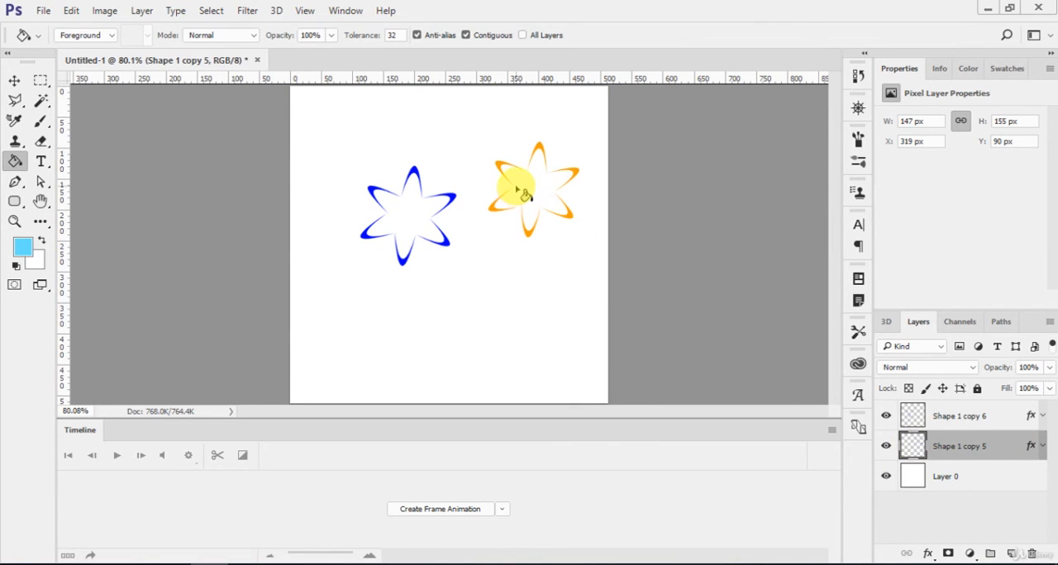
- Add a black Stroke effect to the orange flower with position Center and size 21 px
{"action": "scroll", "coordinate": [535, 180], "scroll_direction": "up", "scroll_amount": 3}
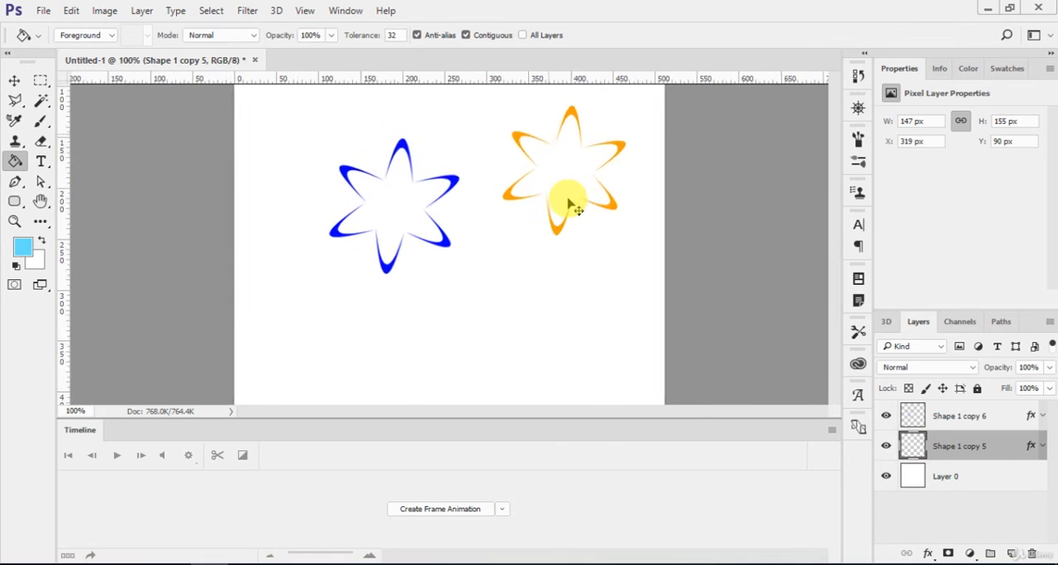
{"action": "scroll", "coordinate": [735, 263], "scroll_direction": "up", "scroll_amount": 3}
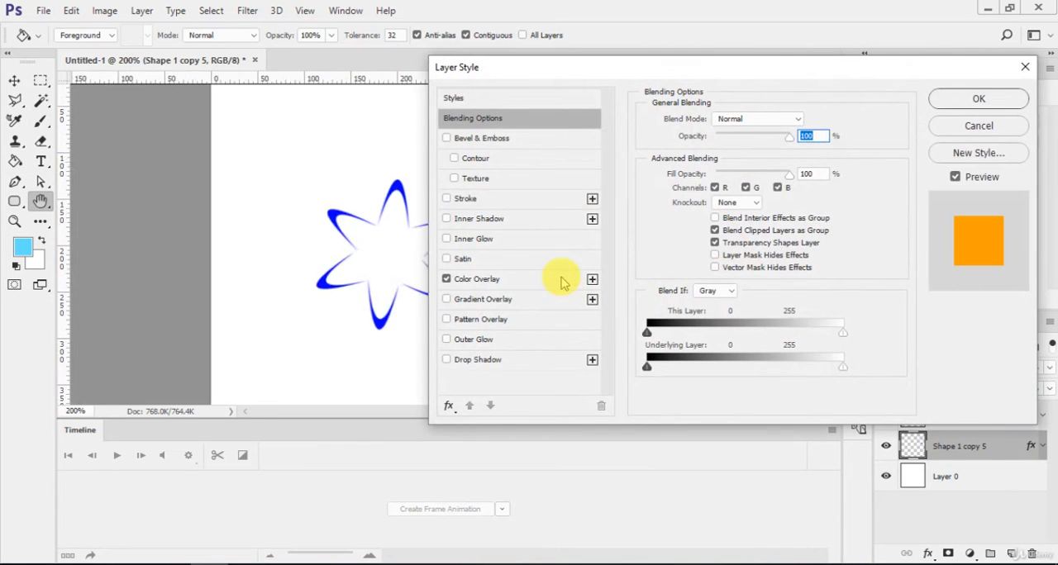
{"action": "left_click_drag", "start_coordinate": [802, 71], "coordinate": [674, 314]}
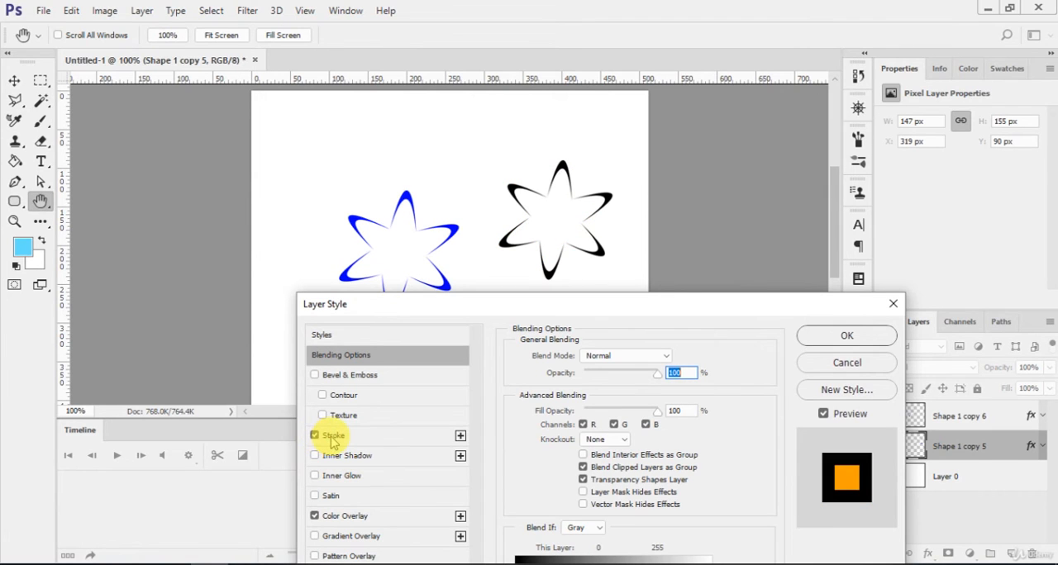
{"action": "left_click", "coordinate": [332, 438]}
{"action": "left_click", "coordinate": [592, 371]}
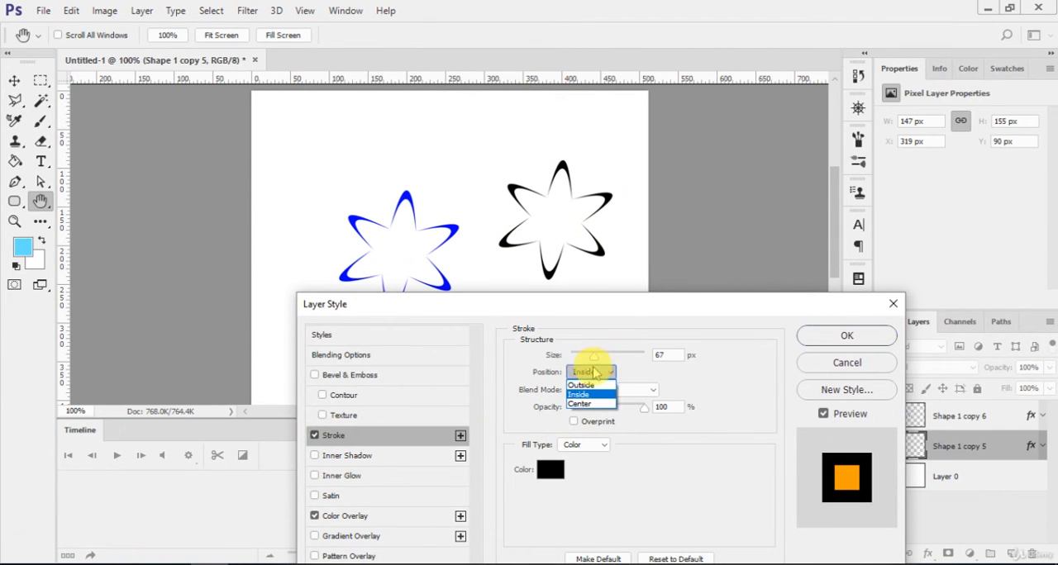
{"action": "left_click", "coordinate": [588, 404]}
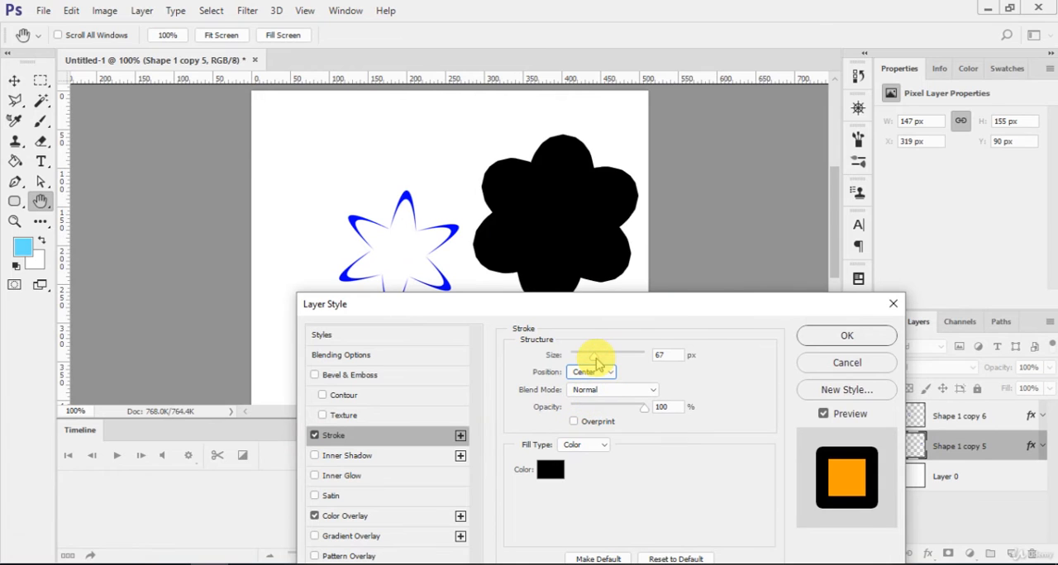
{"action": "left_click_drag", "start_coordinate": [595, 361], "coordinate": [581, 357]}
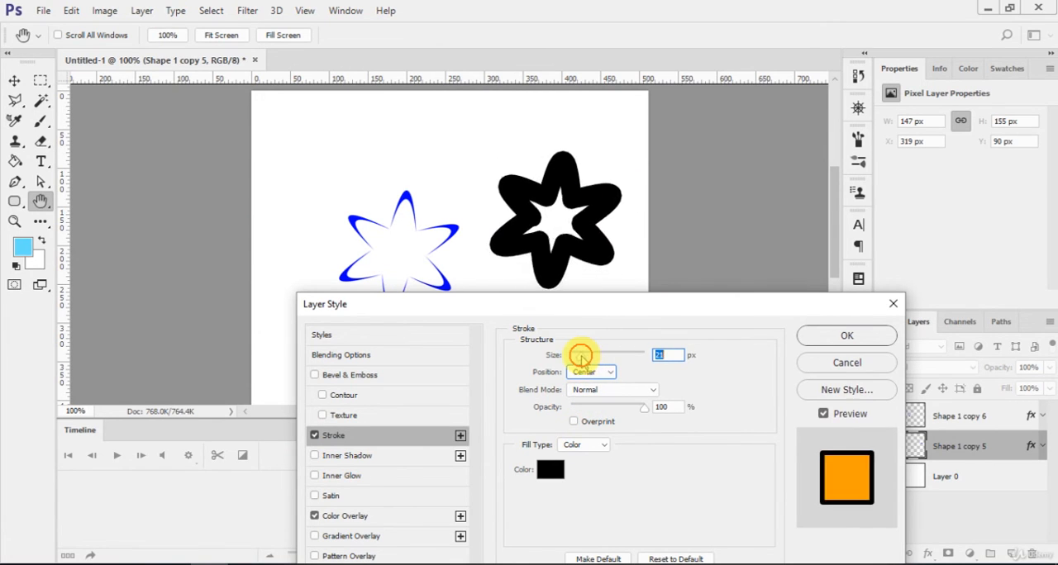
- Try the orange flower's stroke at position Outside, return it to Center at 1 px, and turn the Stroke off
{"action": "left_click", "coordinate": [588, 371]}
{"action": "left_click", "coordinate": [592, 377]}
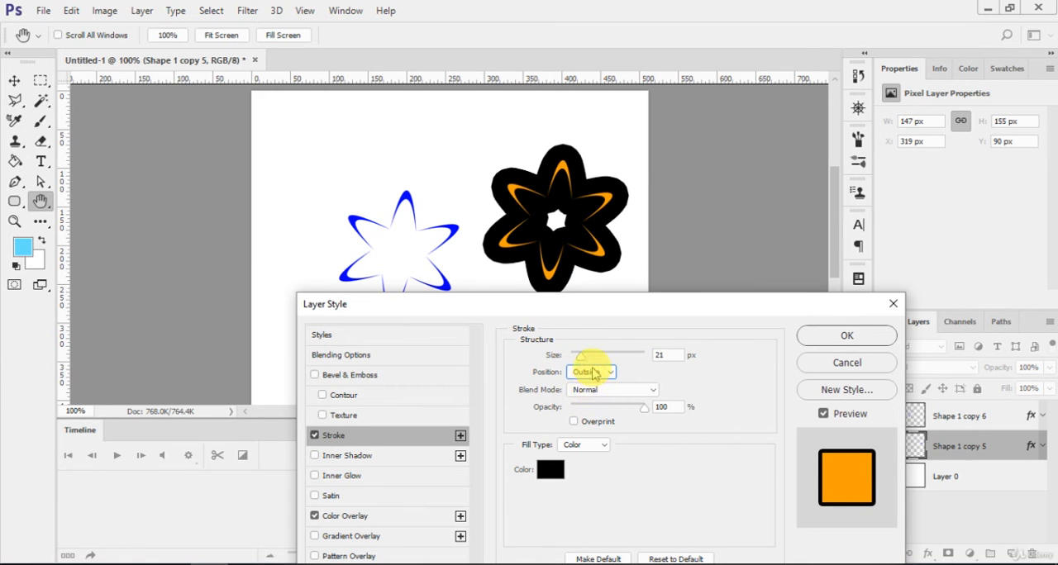
{"action": "scroll", "coordinate": [593, 371], "scroll_direction": "down", "scroll_amount": 2}
{"action": "mouse_move", "coordinate": [581, 357]}
{"action": "left_mouse_down"}
{"action": "mouse_move", "coordinate": [595, 355]}
{"action": "mouse_move", "coordinate": [560, 357]}
{"action": "left_mouse_up"}
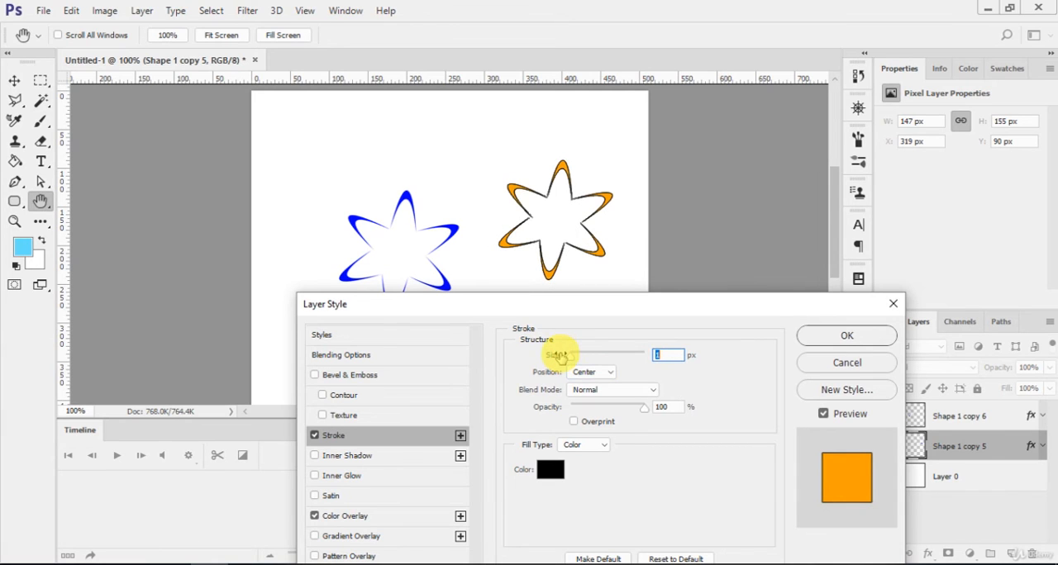
{"action": "left_click", "coordinate": [314, 434]}
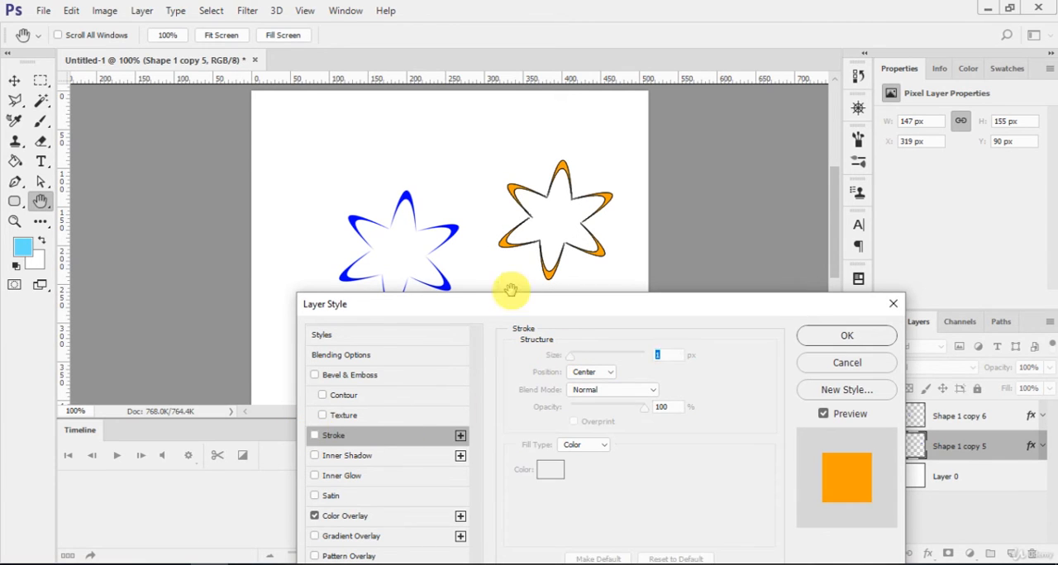
- Try several preset layer styles on the orange flower, including light blue, nested blue strokes, gold satin and red-purple stripes
{"action": "left_click_drag", "start_coordinate": [526, 304], "coordinate": [589, 299]}
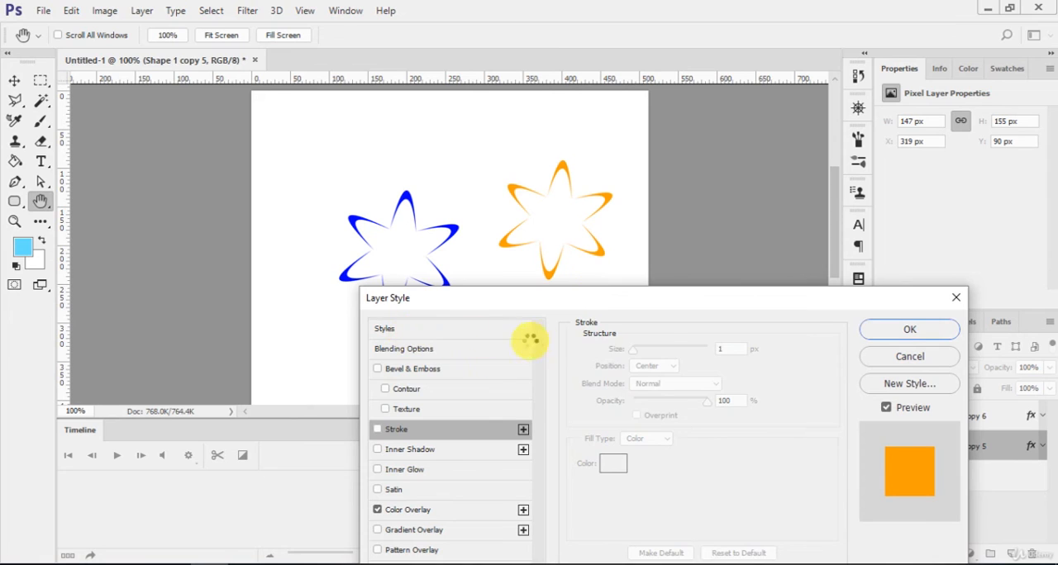
{"action": "left_click", "coordinate": [530, 337]}
{"action": "left_click", "coordinate": [628, 342]}
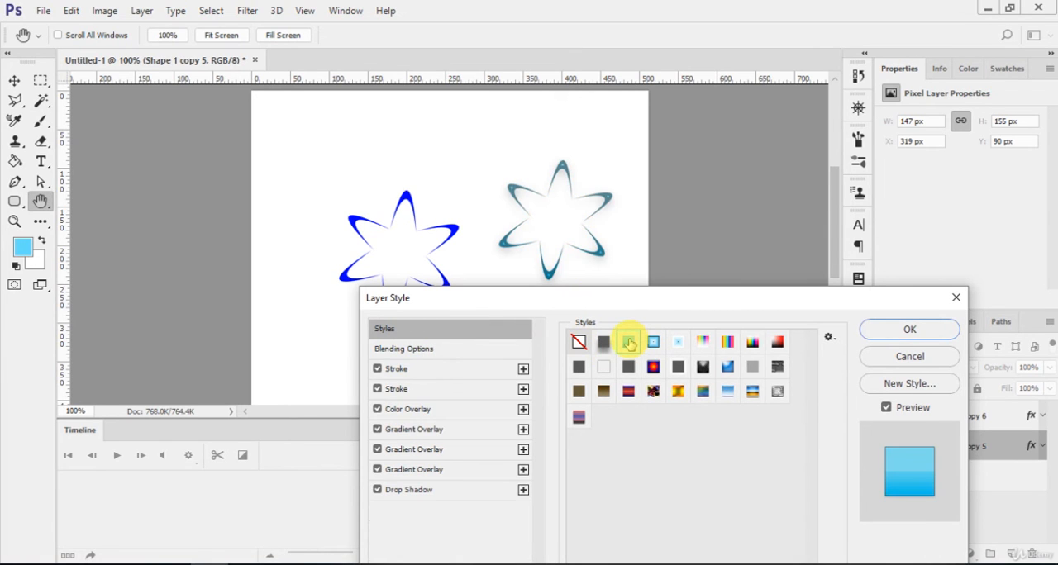
{"action": "left_click", "coordinate": [653, 342]}
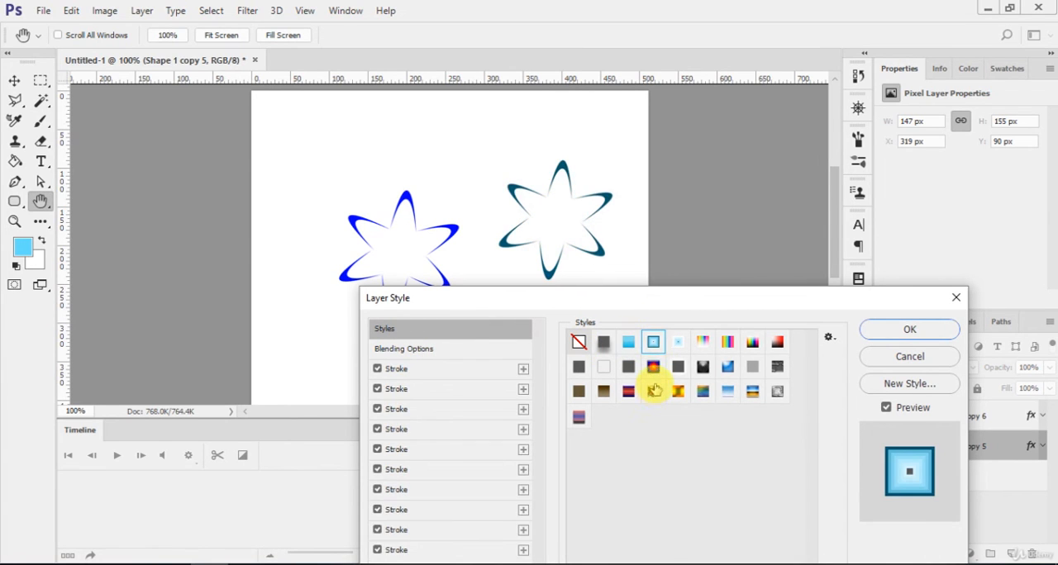
{"action": "left_click", "coordinate": [652, 391]}
{"action": "left_click", "coordinate": [678, 391]}
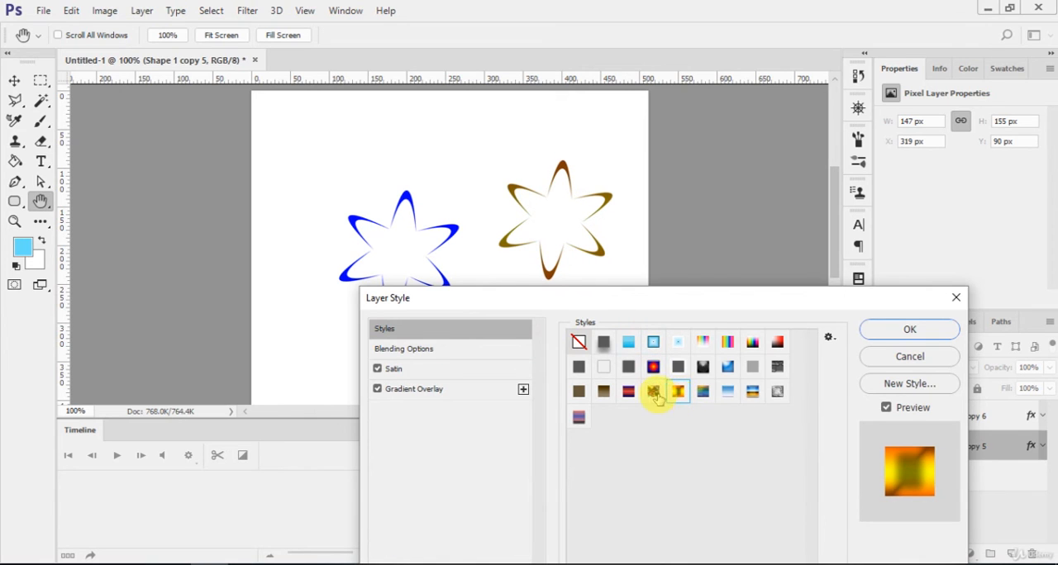
{"action": "left_click", "coordinate": [628, 391]}
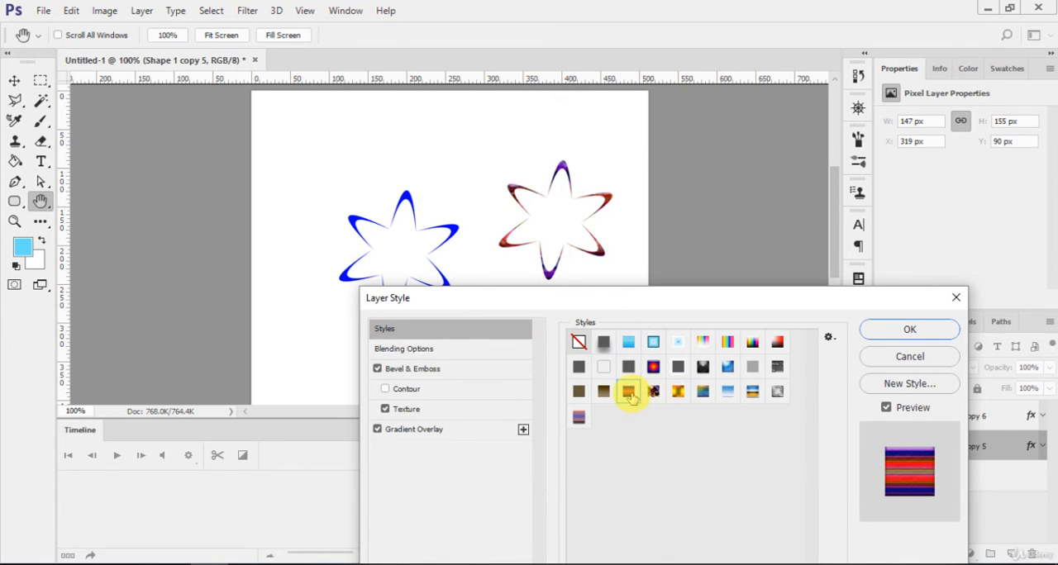
- Turn off the striped preset's Bevel & Emboss and apply the empty preset style to clear all effects from the flower
{"action": "left_click", "coordinate": [390, 349]}
{"action": "left_click", "coordinate": [378, 368]}
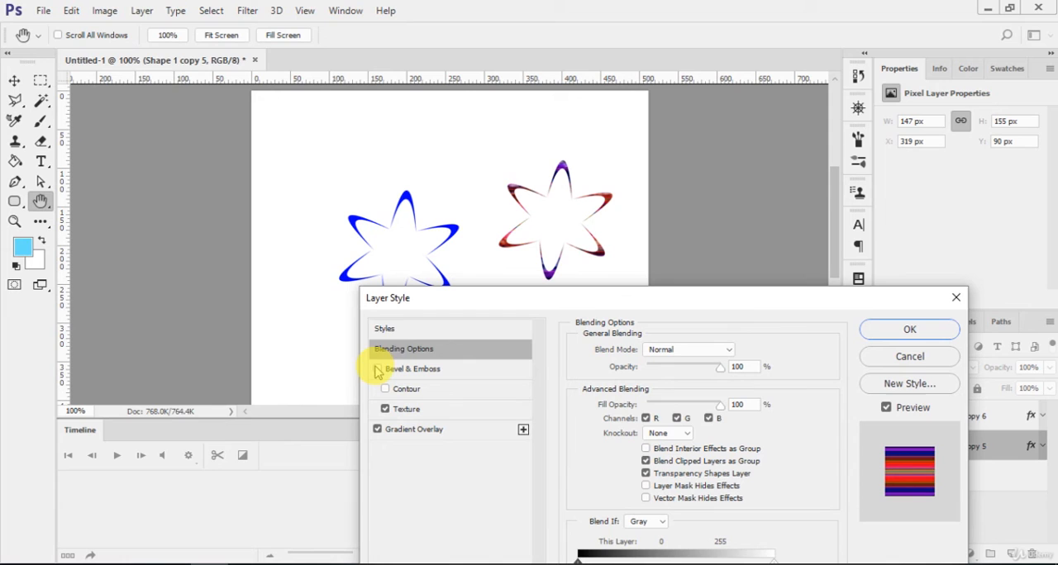
{"action": "left_click", "coordinate": [425, 330]}
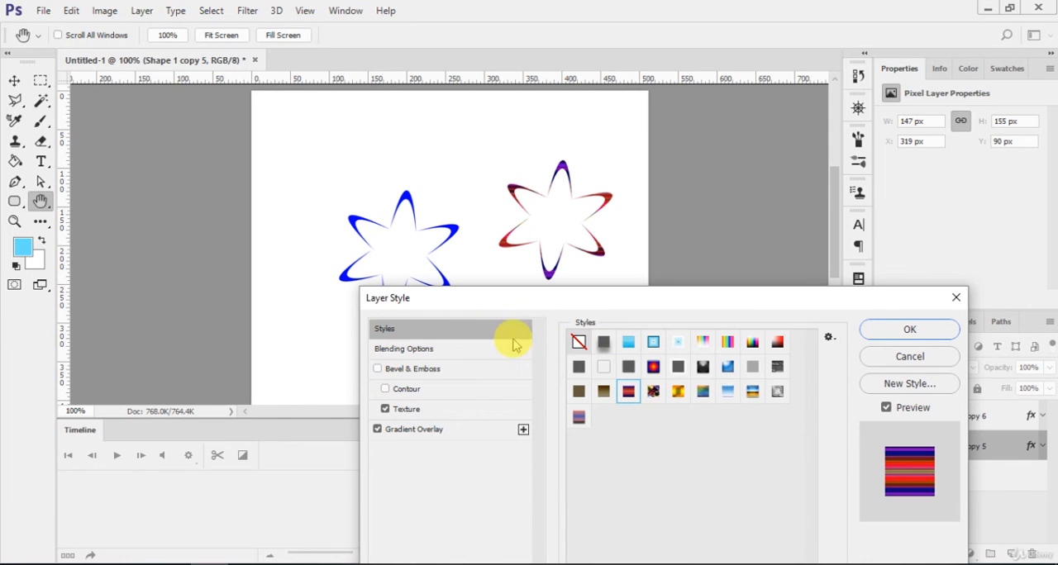
{"action": "left_click", "coordinate": [578, 341]}
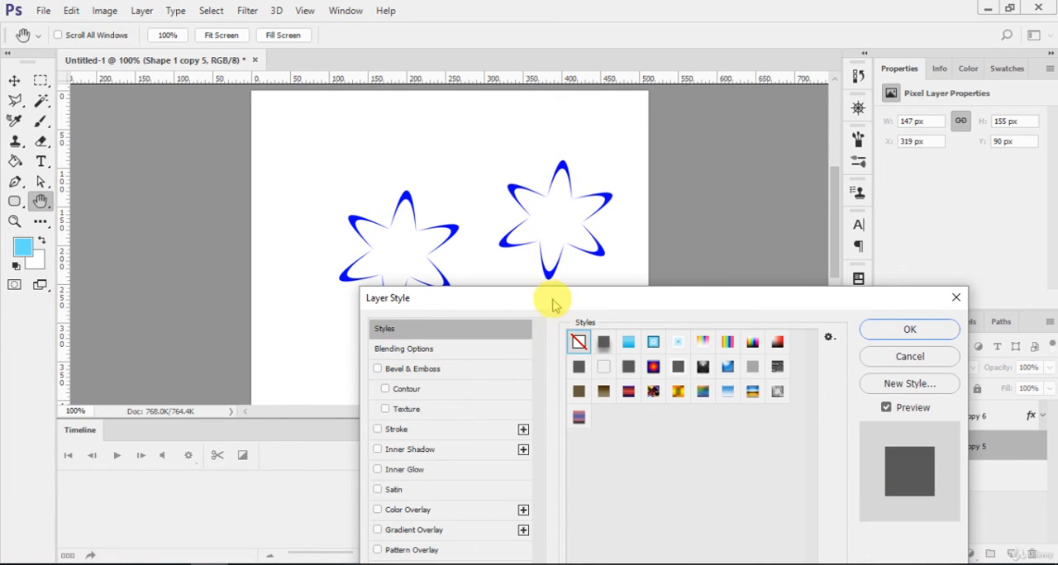
- Apply Bevel & Emboss to the Shape 1 copy 5 flower with Outer Bevel style, depth 178%, size 8 px and soften 2 px
{"action": "left_click", "coordinate": [391, 369]}
{"action": "left_click", "coordinate": [388, 348]}
{"action": "left_click_drag", "start_coordinate": [512, 309], "coordinate": [824, 108]}
{"action": "left_click", "coordinate": [696, 190]}
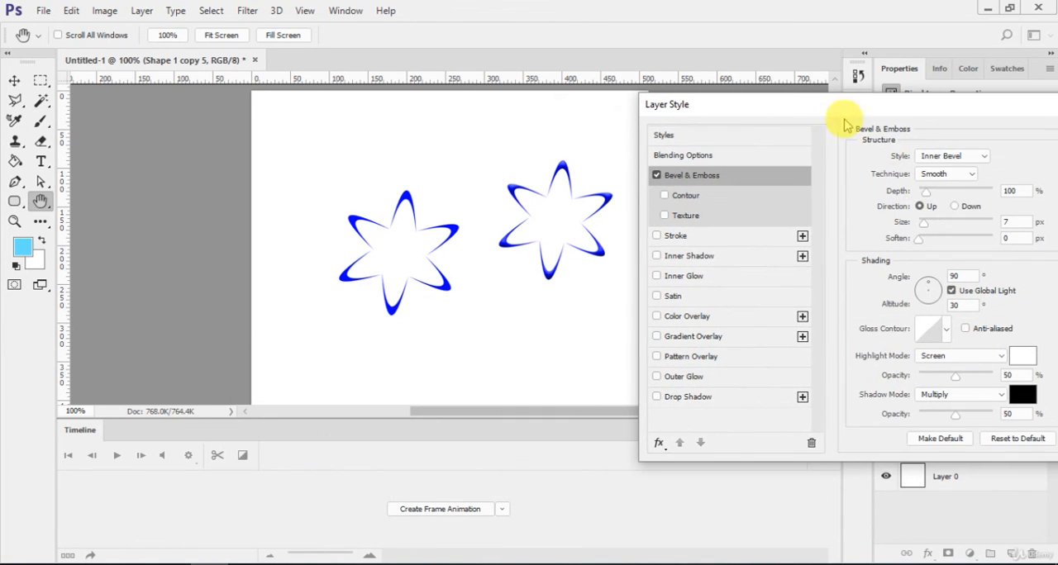
{"action": "left_click", "coordinate": [946, 155]}
{"action": "left_click", "coordinate": [941, 153]}
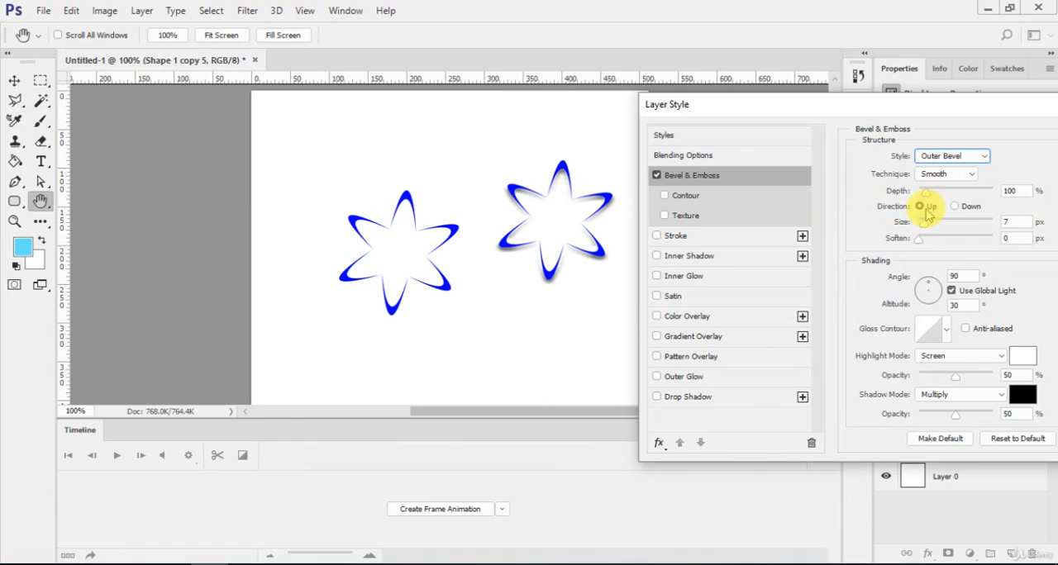
{"action": "mouse_move", "coordinate": [924, 192]}
{"action": "left_mouse_down"}
{"action": "mouse_move", "coordinate": [998, 220]}
{"action": "mouse_move", "coordinate": [921, 219]}
{"action": "mouse_move", "coordinate": [929, 239]}
{"action": "left_mouse_up"}
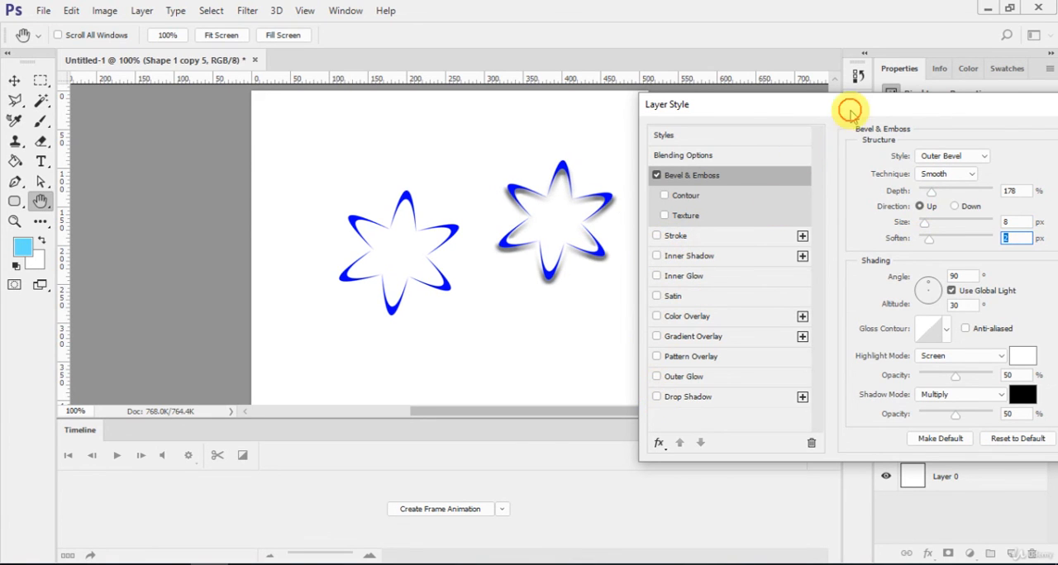
{"action": "left_click_drag", "start_coordinate": [845, 106], "coordinate": [659, 114]}
{"action": "left_click", "coordinate": [994, 149]}
- Move the beveled flower horizontally towards the plain blue flower, to about X 282 px, Y 90 px
{"action": "key", "text": "v"}
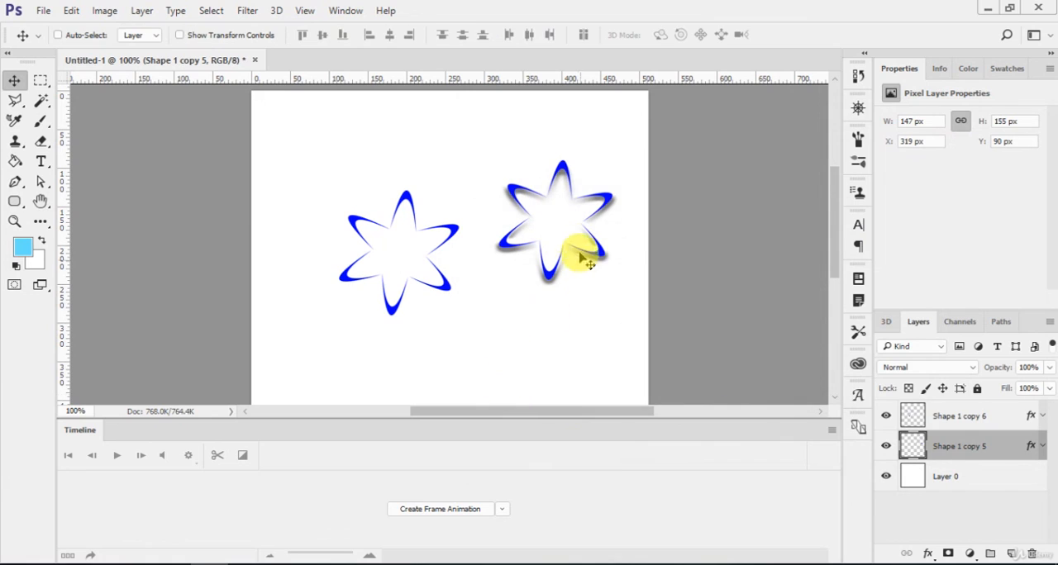
{"action": "left_click_drag", "start_coordinate": [581, 255], "coordinate": [546, 248]}
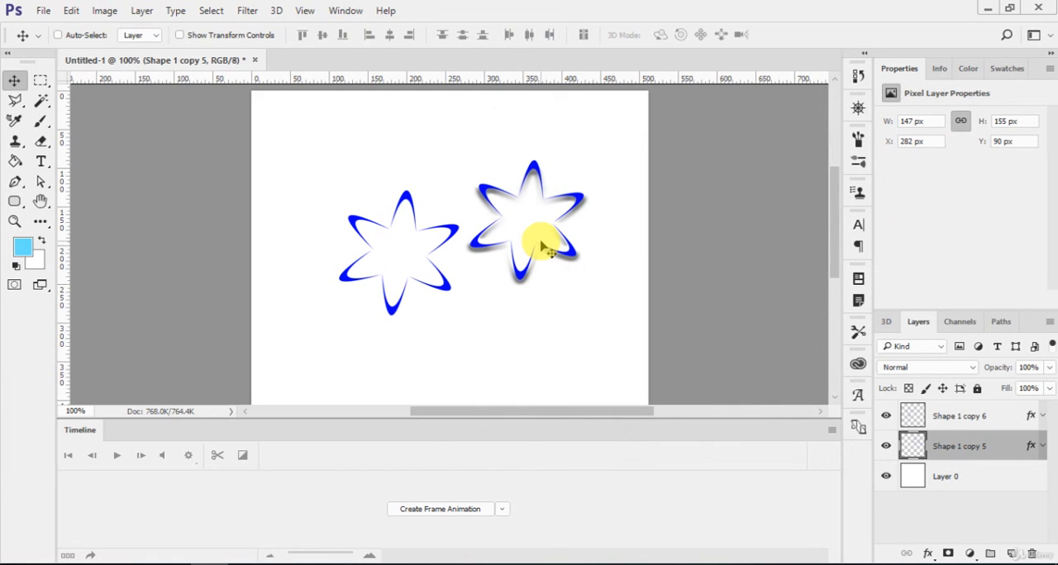